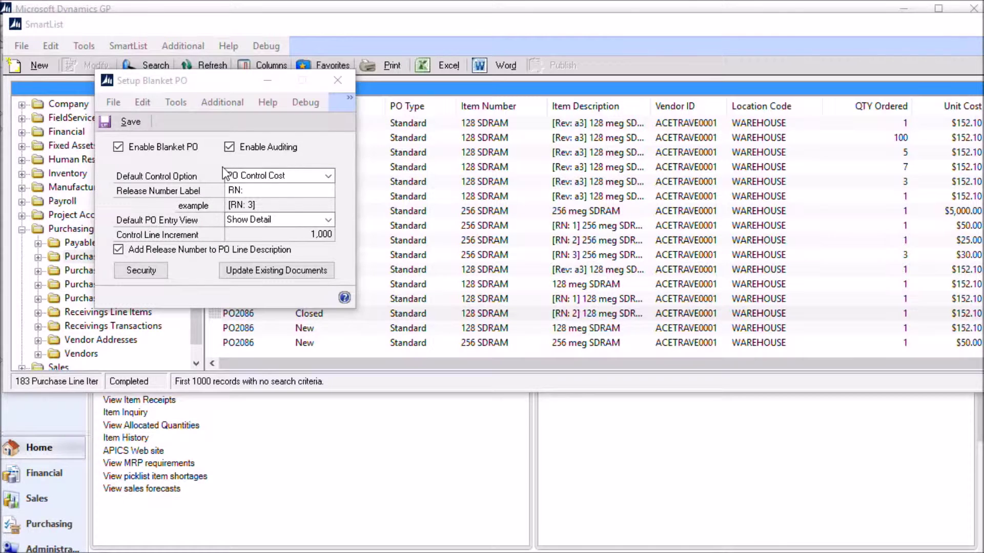
- Drop down the Default Control Option list in Setup Blanket PO to see its choices
left_click(328, 176)
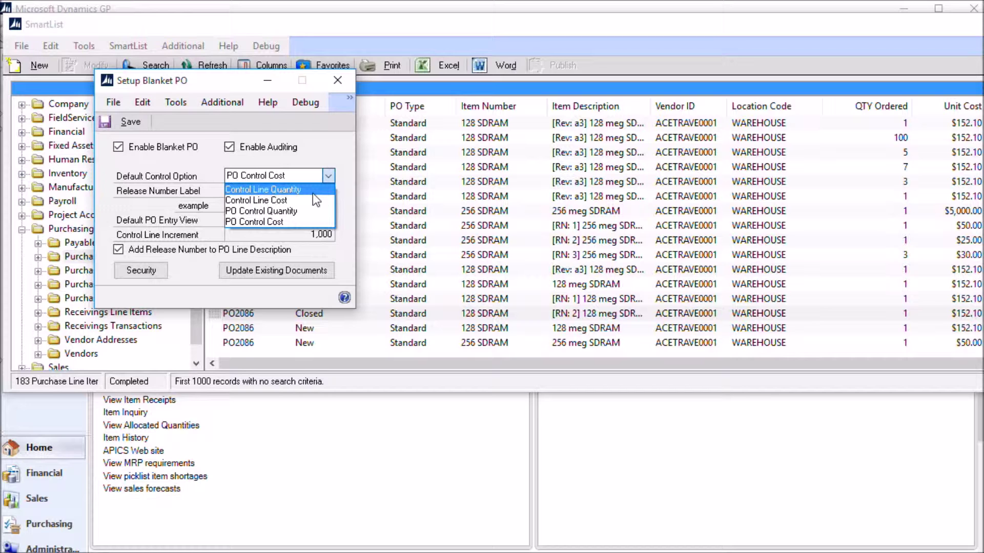
- Leave PO Control Cost selected as the Default Control Option
left_click(282, 222)
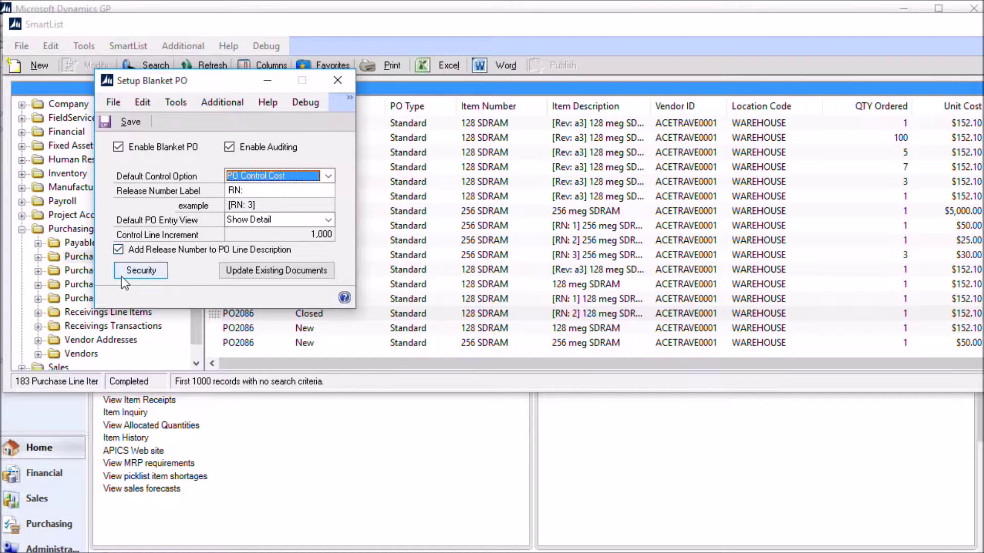
- Review the Security Type choices in blanket PO Security Setup, then close it unchanged
left_click(153, 269)
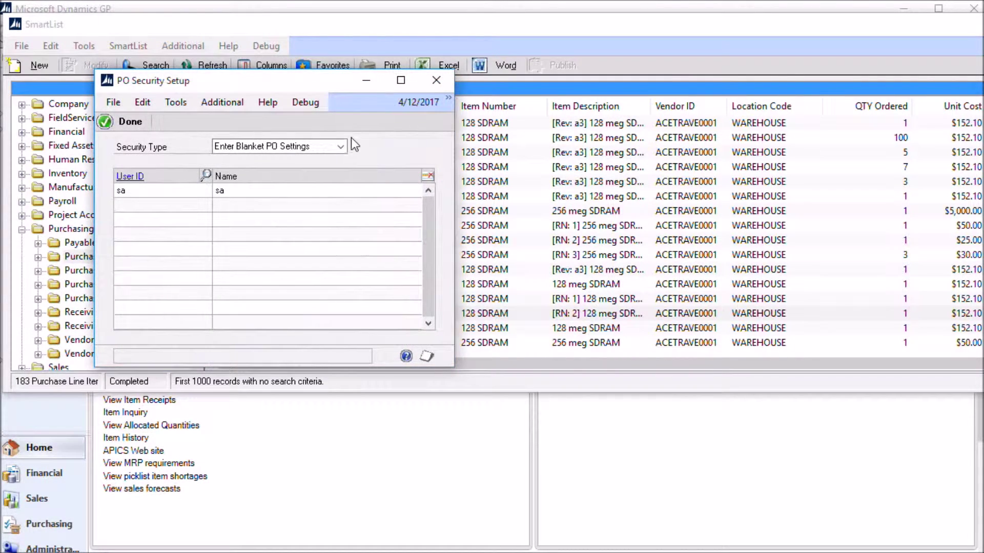
left_click(341, 147)
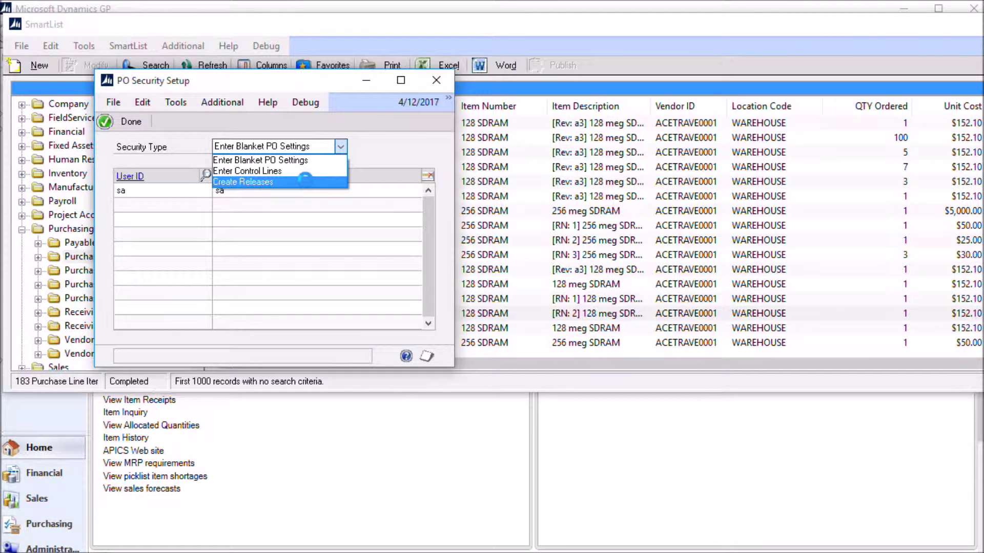
left_click(444, 78)
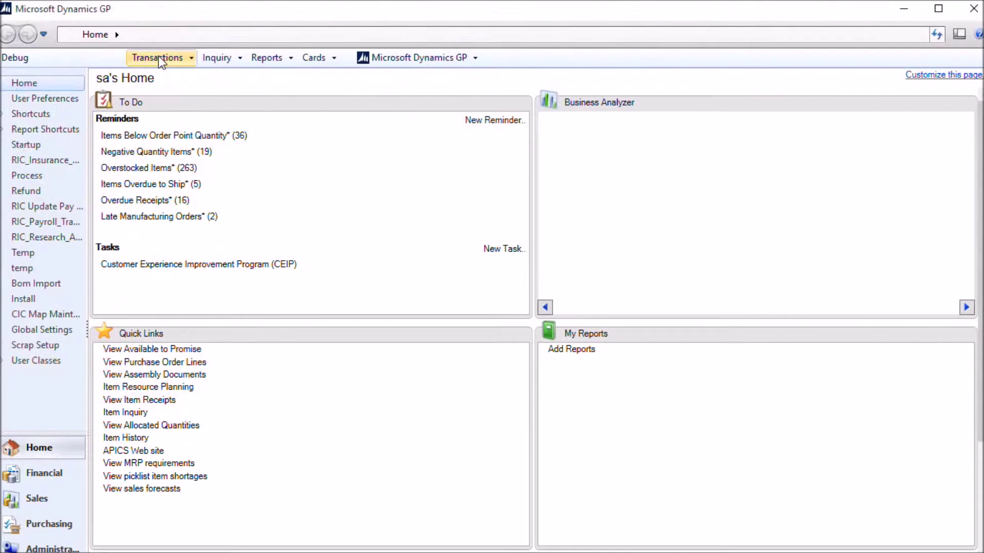
- Open a new Purchase Order Entry window from Transactions > Purchasing
left_click(159, 57)
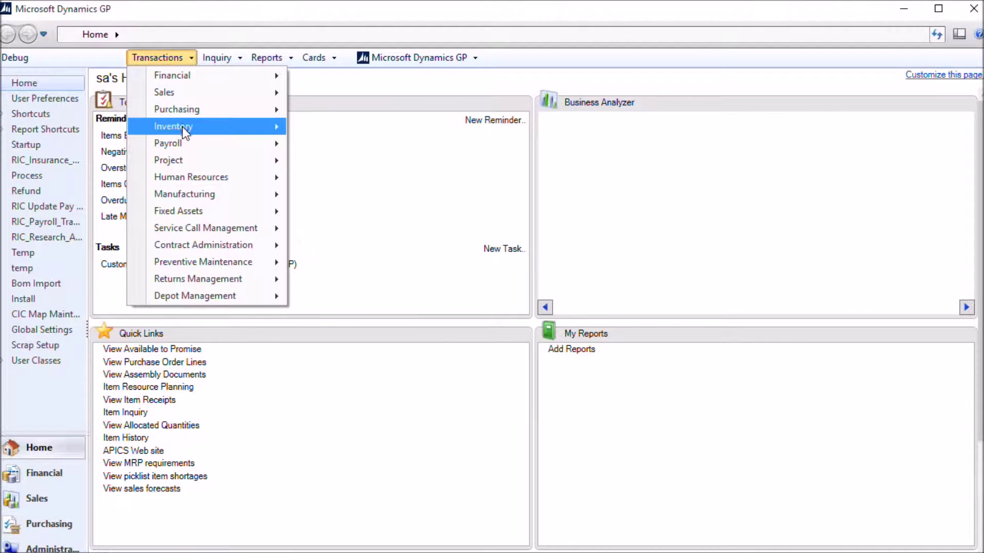
mouse_move(186, 112)
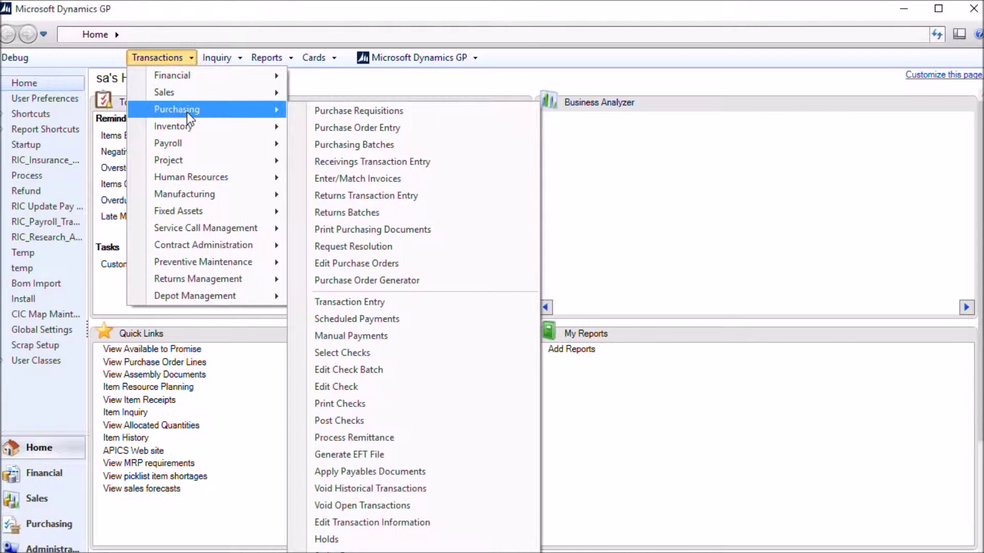
left_click(326, 129)
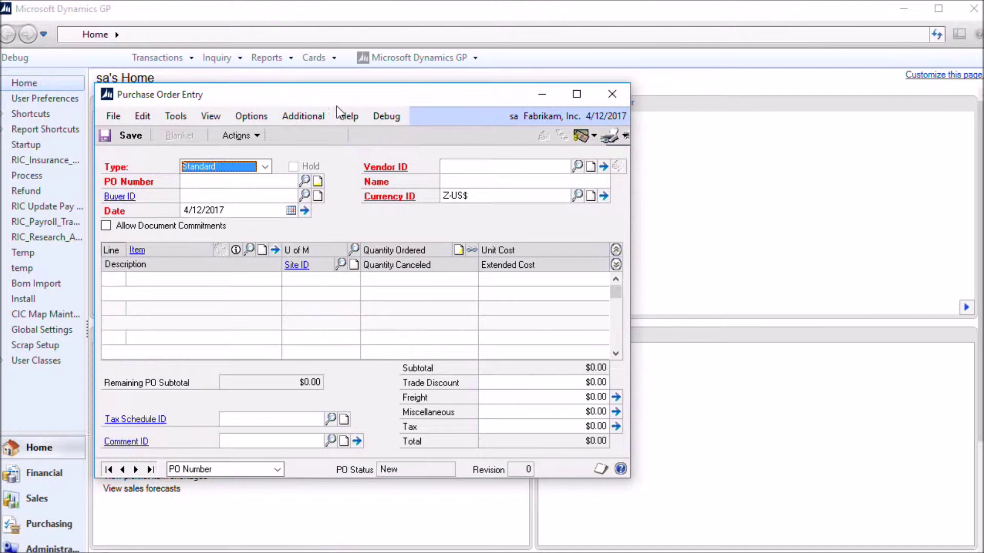
- Browse the Additional menu for the Blanket PO On/Off command without choosing anything
left_click(312, 116)
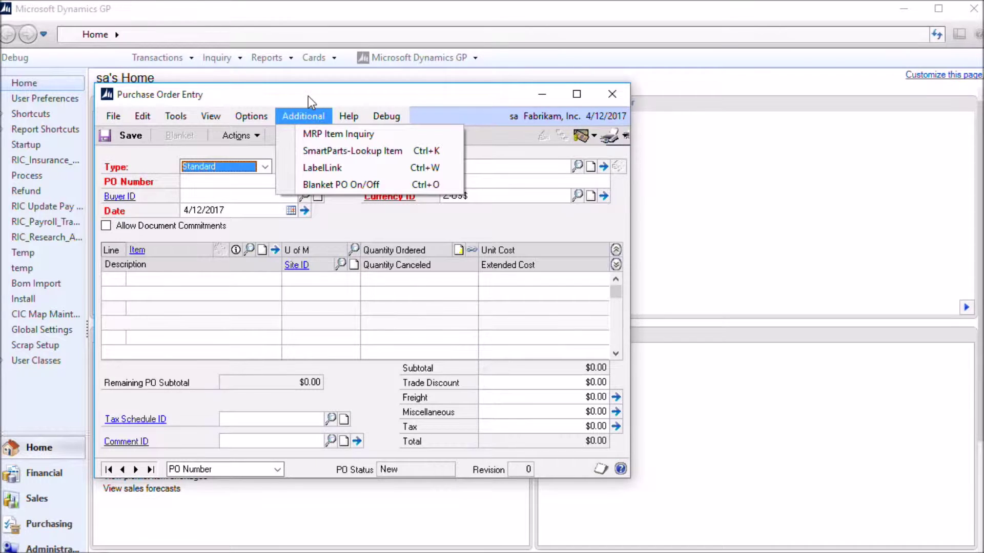
left_click(308, 95)
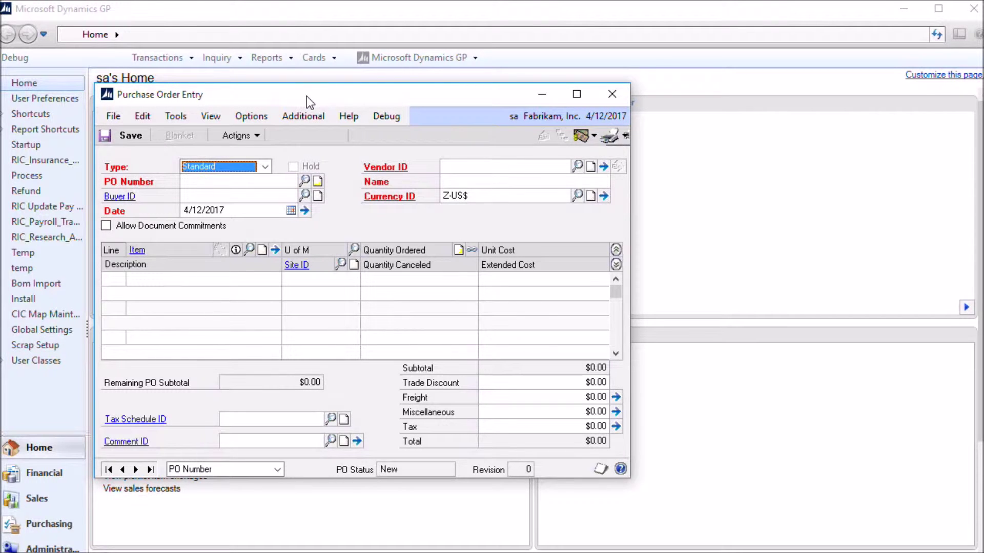
left_click(305, 113)
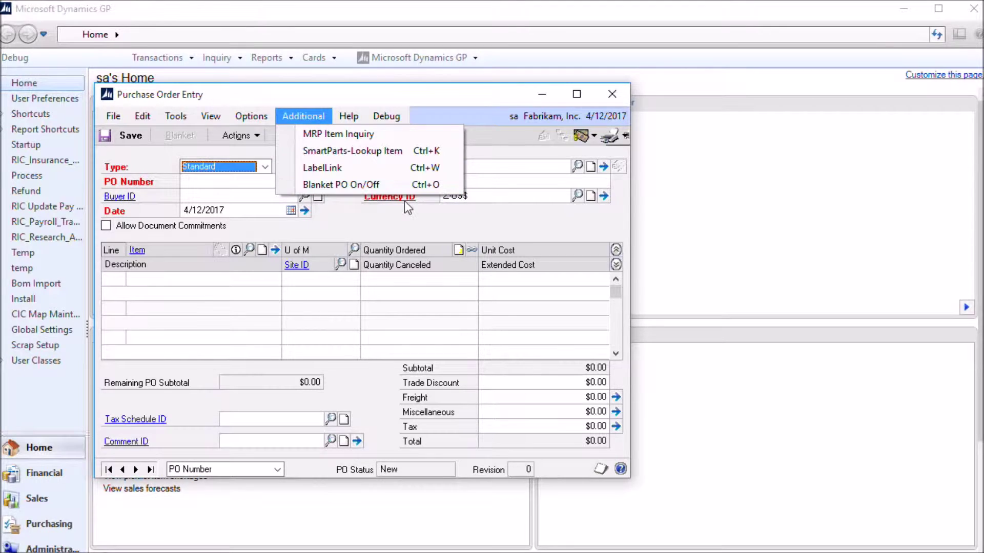
left_click(354, 216)
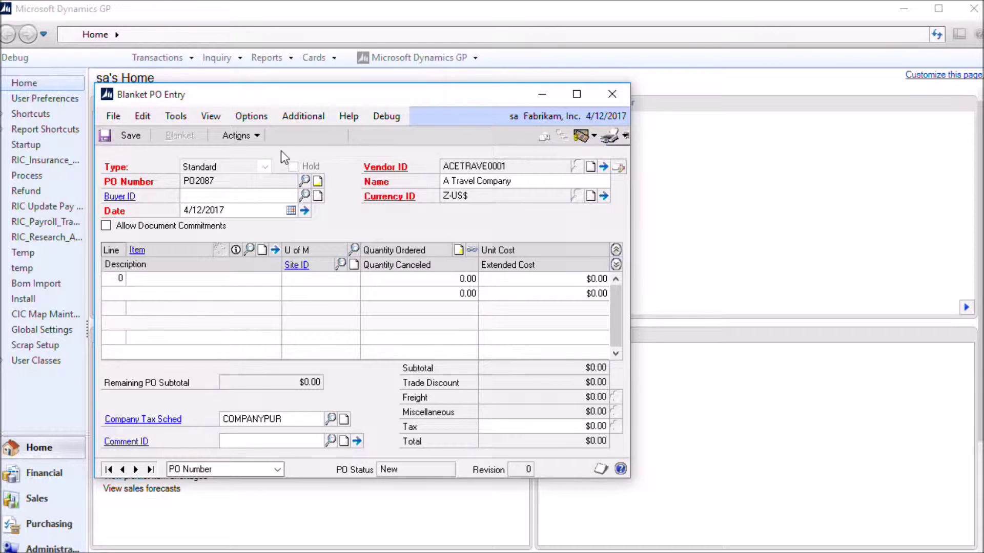
- Review the Actions and Additional menu commands for PO2087 without running any
left_click(258, 131)
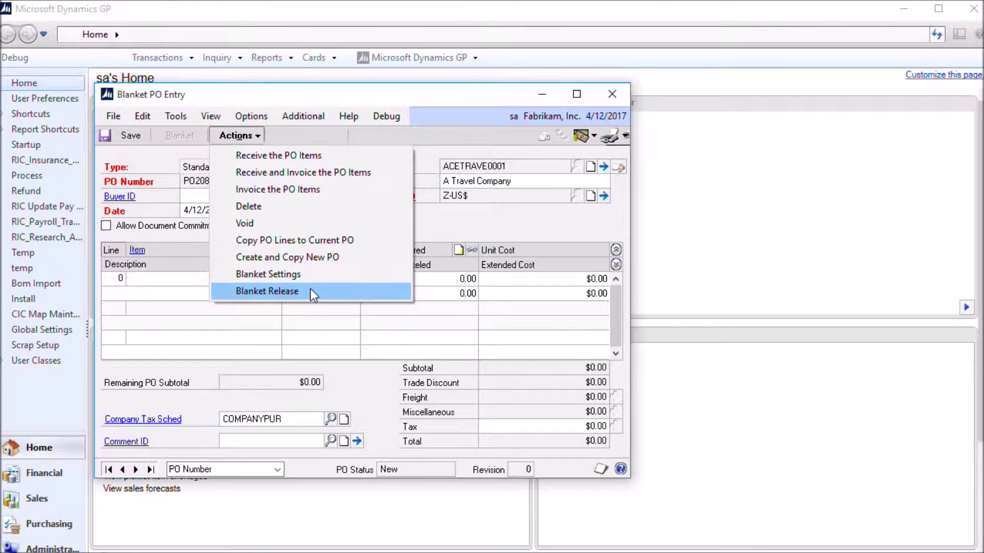
left_click(453, 225)
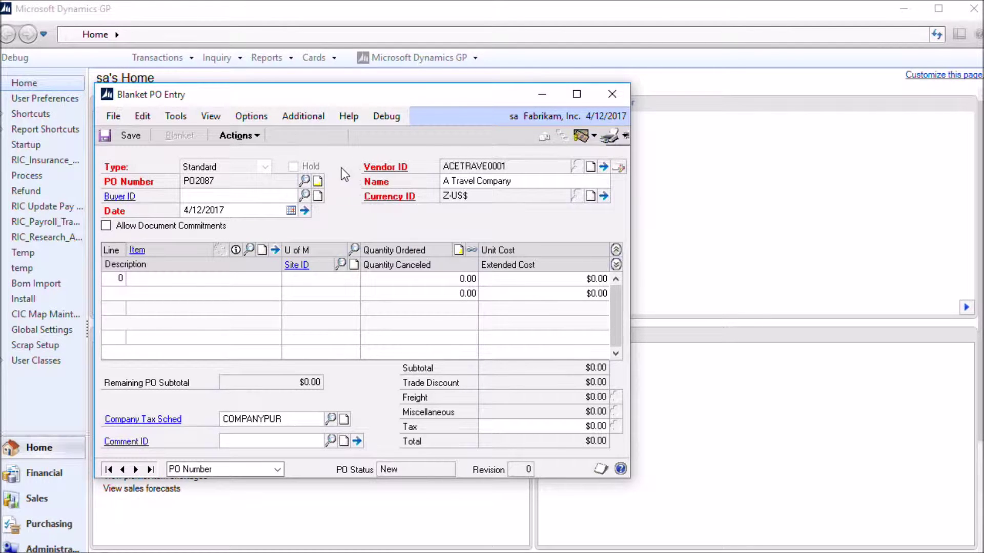
left_click(311, 118)
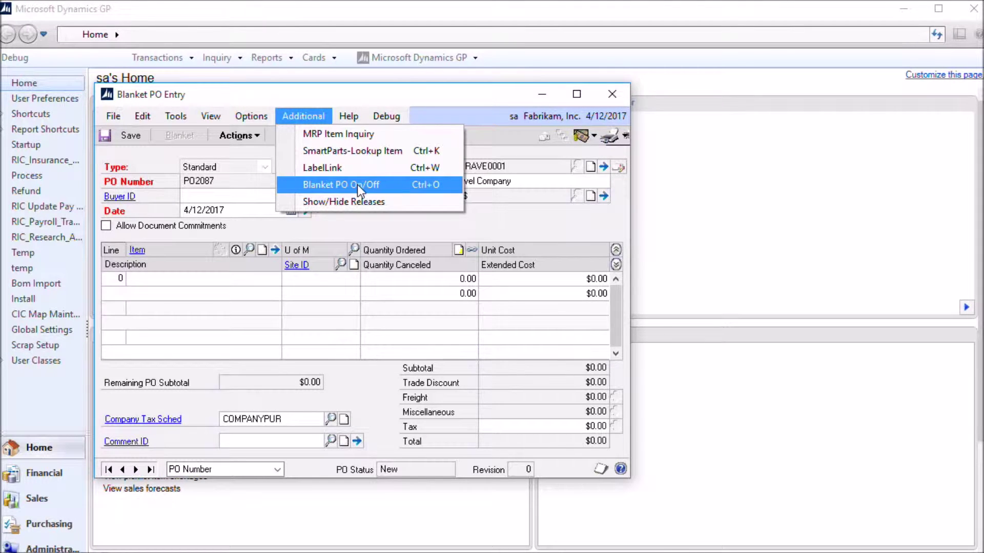
left_click(416, 222)
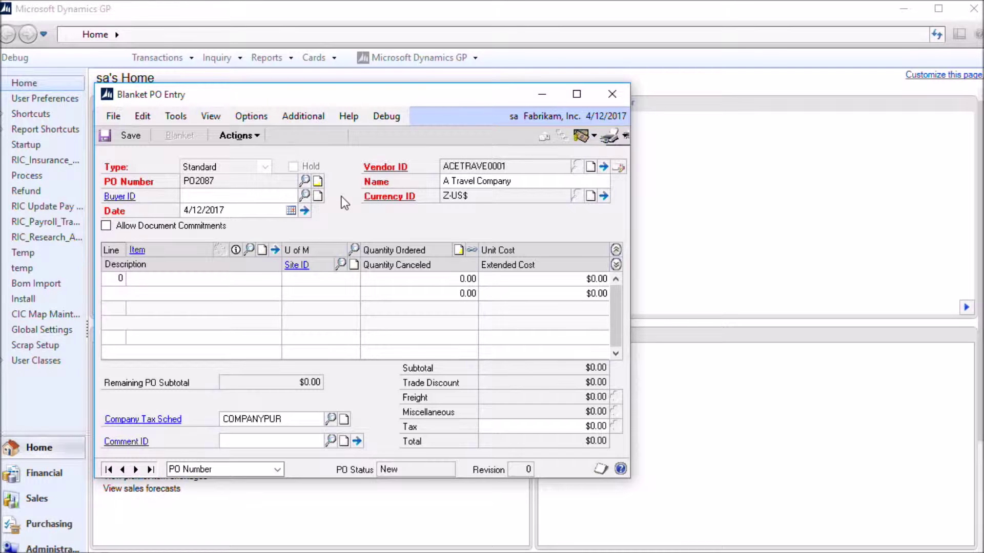
- Turn Blanket PO mode on for PO2087 and bring up its blanket settings
left_click(309, 113)
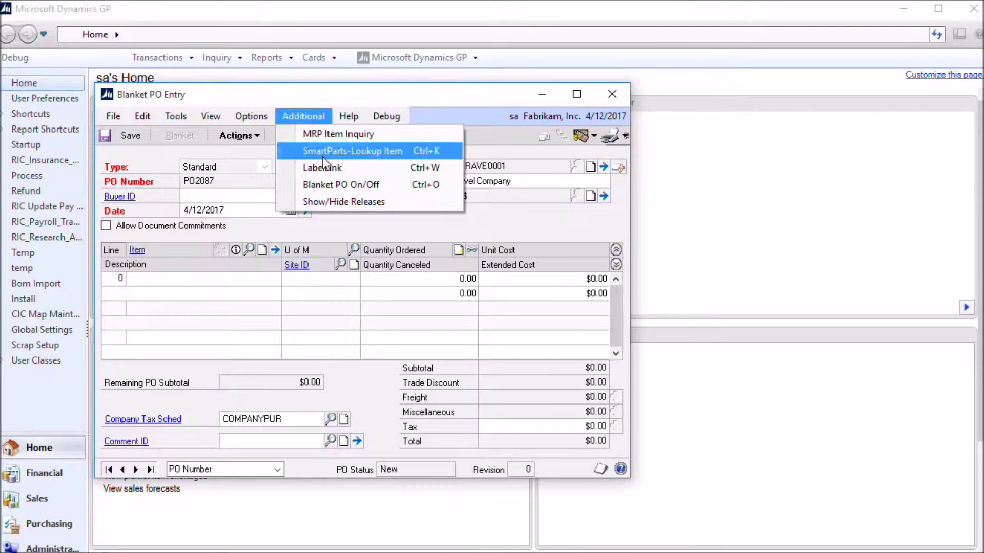
left_click(387, 183)
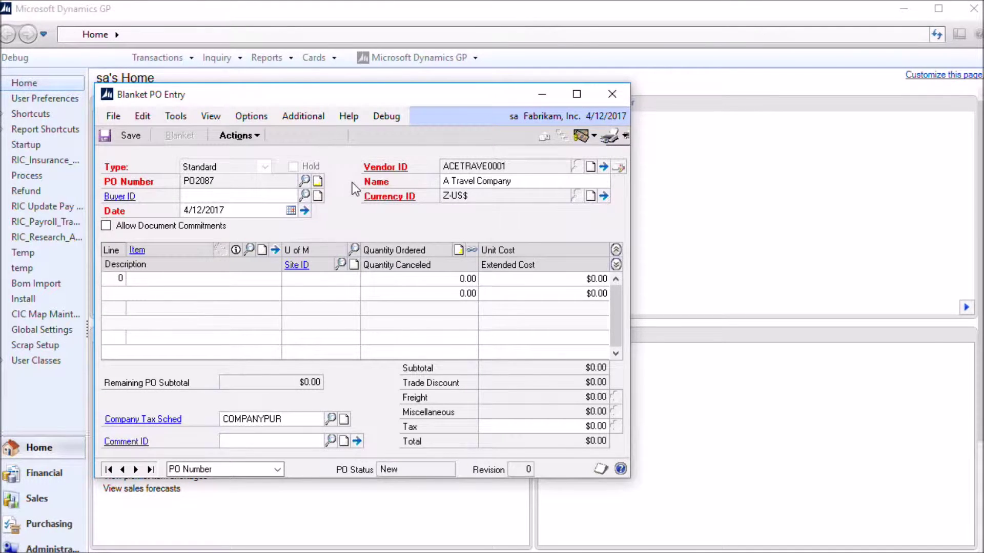
left_click(299, 115)
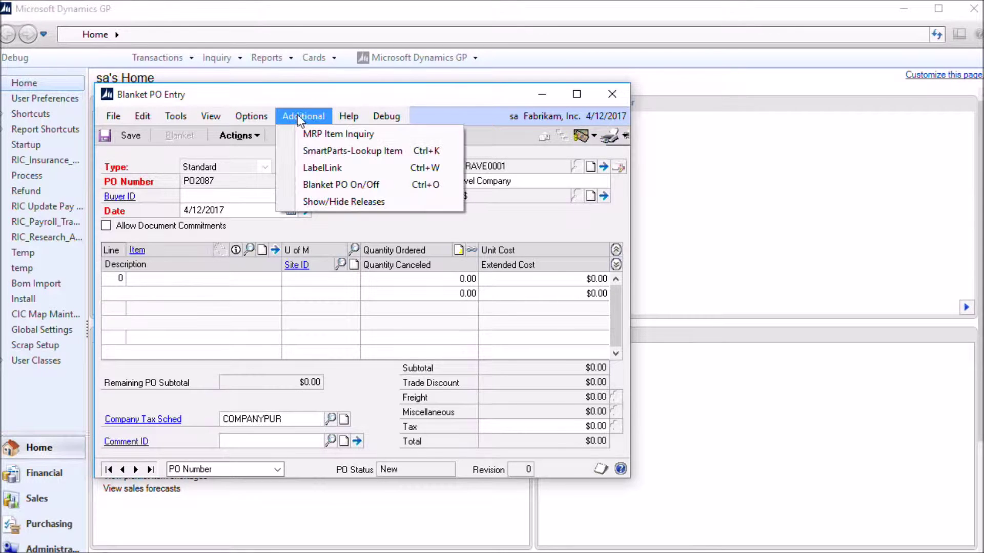
left_click(351, 202)
left_click(239, 136)
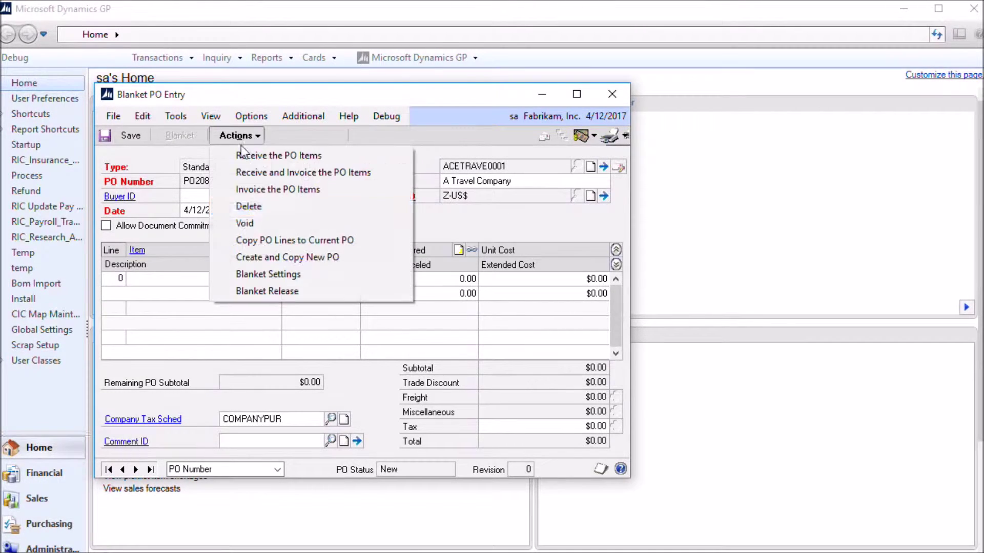
left_click(263, 273)
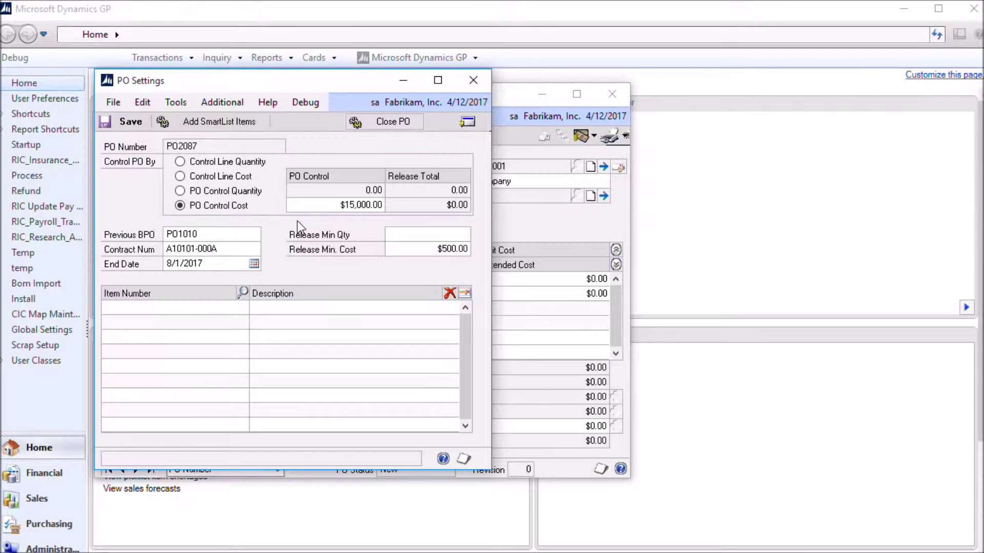
left_click(196, 234)
left_click(253, 249)
left_click(402, 233)
- Add item 128 SDRAM to PO2087's settings item list with change reason 'demo'
left_click(177, 312)
type("128 SDRAM")
key("Tab")
type("de")
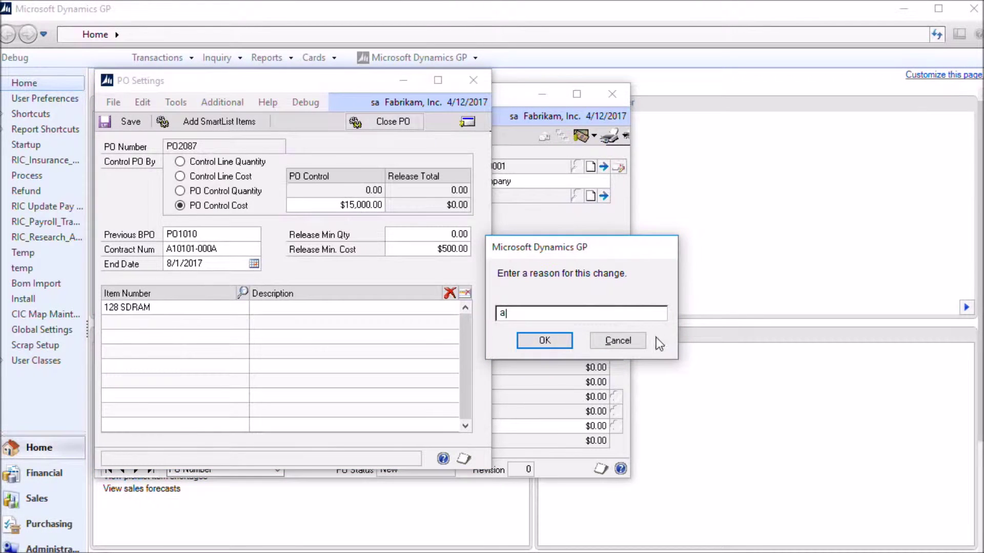
type("mo")
left_click(544, 340)
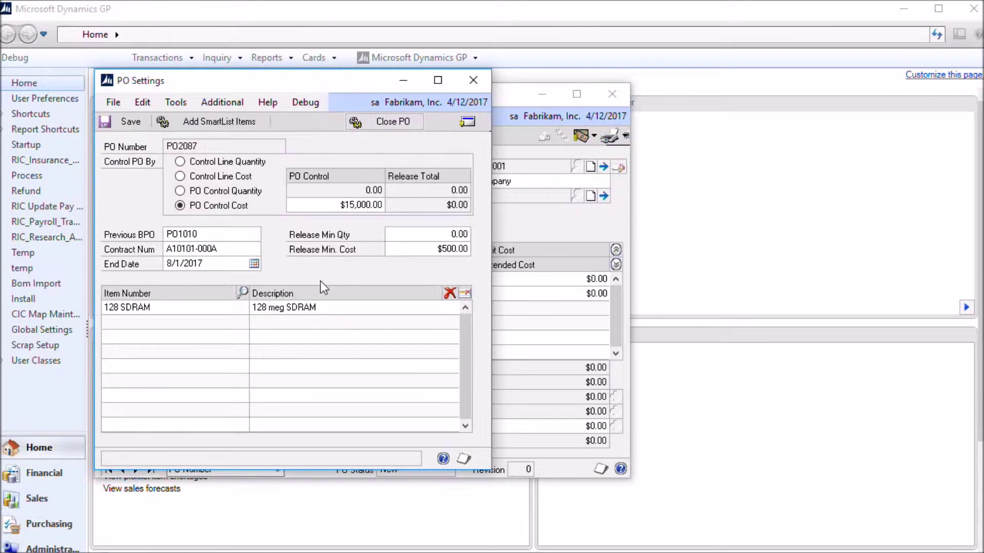
left_click(270, 321)
left_click(400, 61)
- Load SmartList's Inventory > Items list of 151 items beside the PO Settings window
left_click(400, 60)
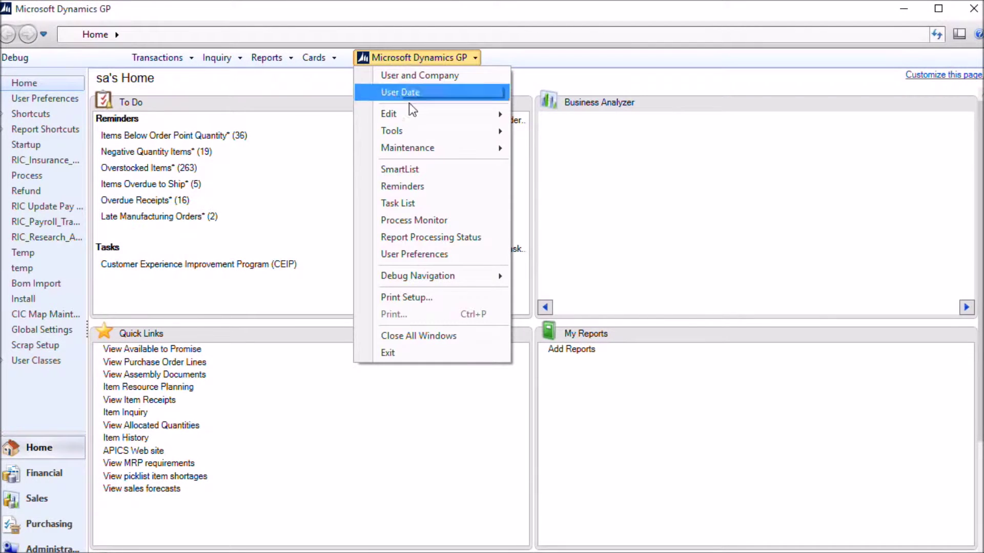
left_click(421, 166)
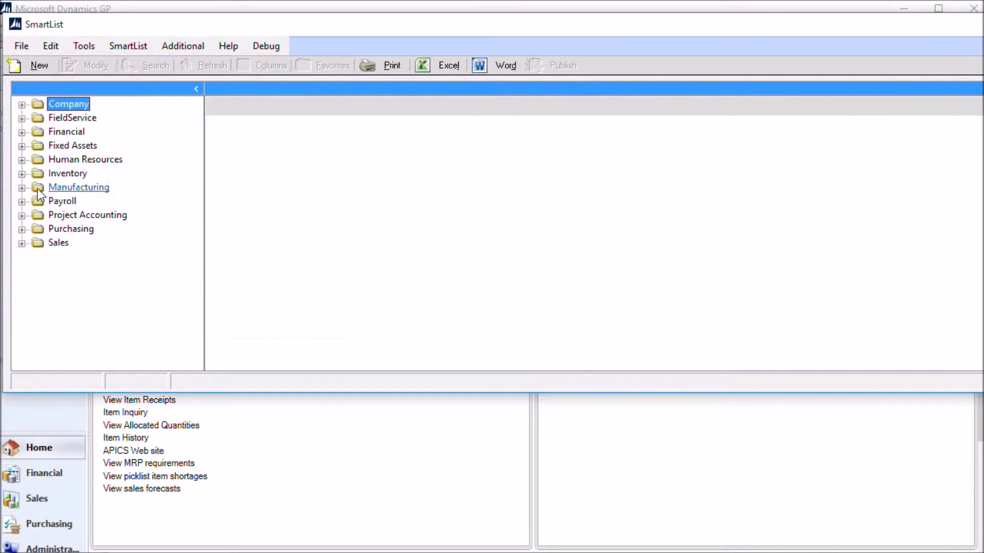
left_click(22, 173)
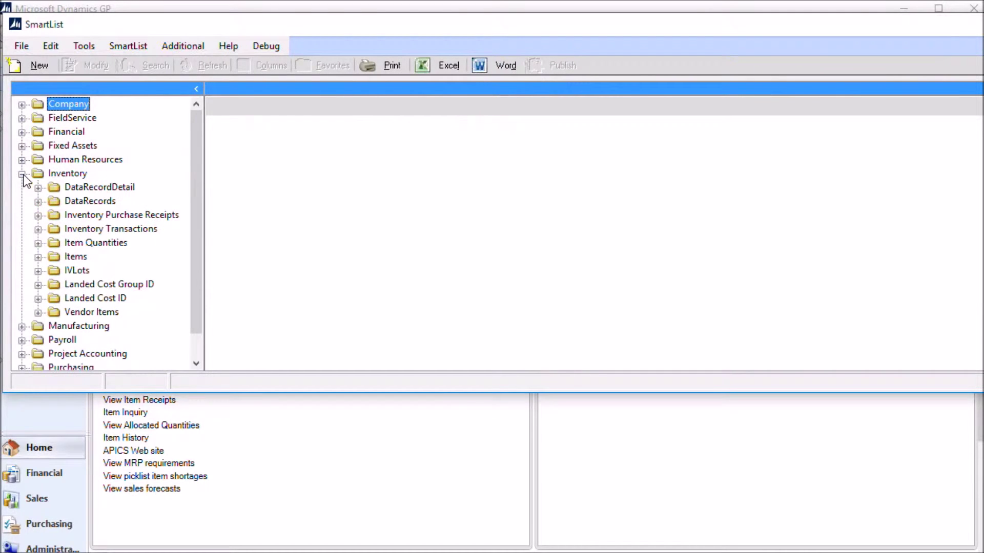
left_click(37, 257)
left_click(81, 268)
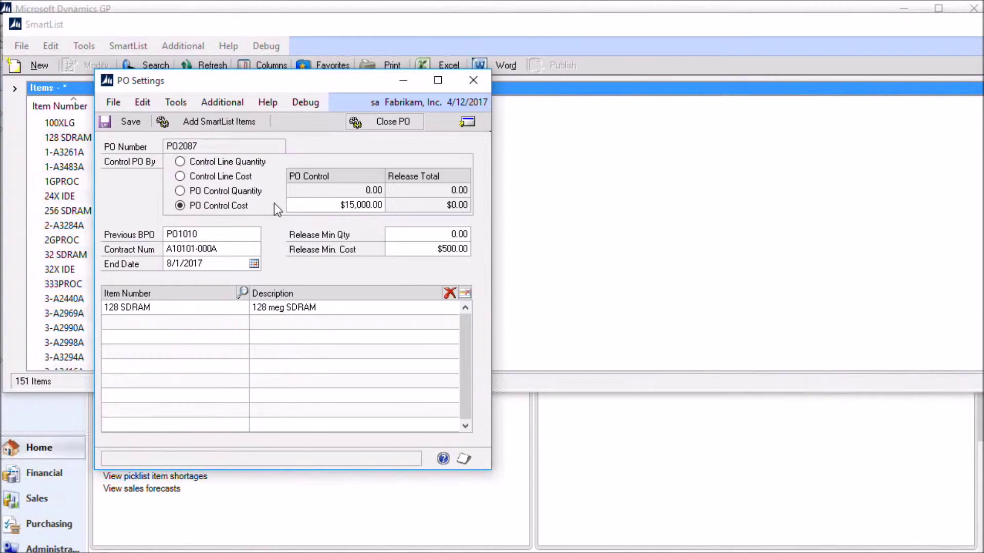
left_click_drag(261, 85, 275, 74)
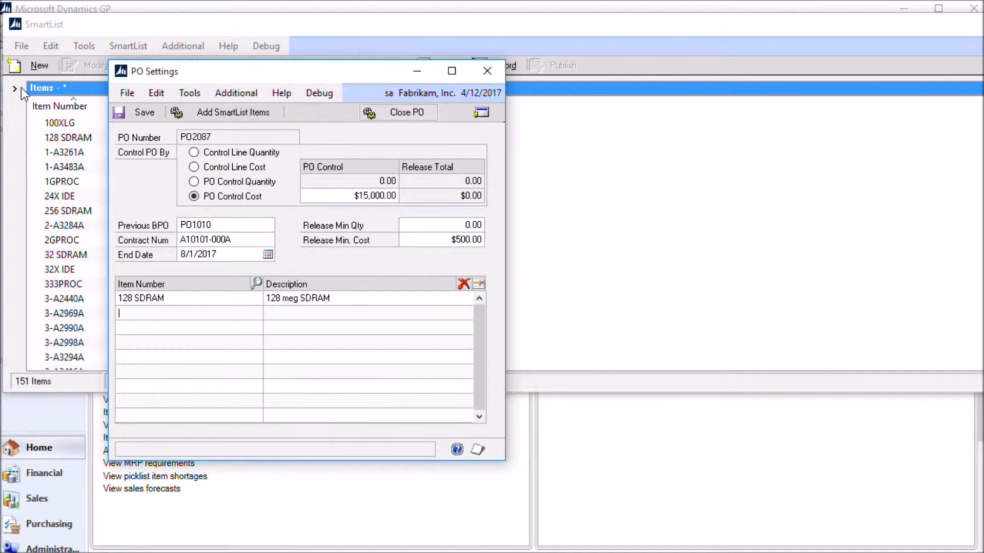
- Import the SmartList item numbers into PO2087's allowed items, giving change reason 'demo'
left_click(242, 117)
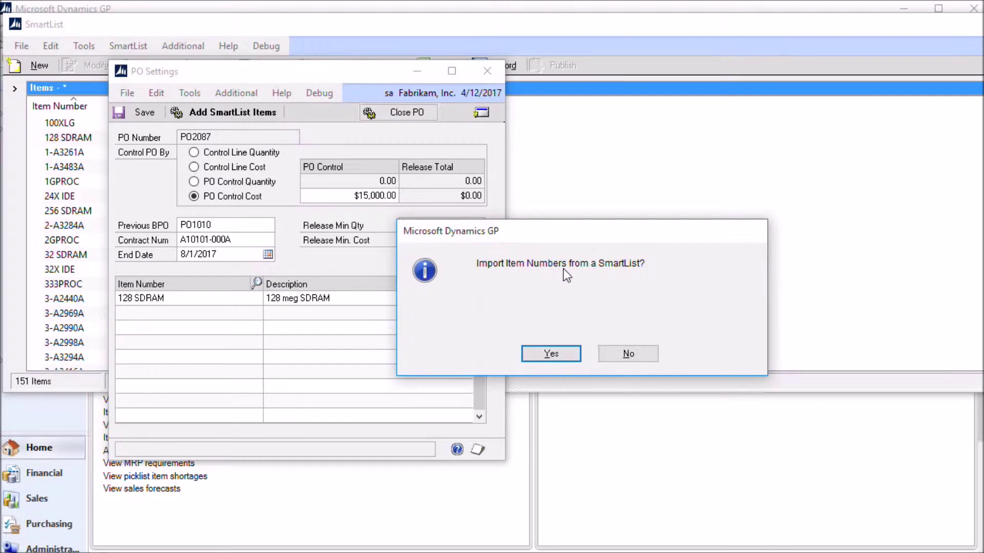
left_click(562, 353)
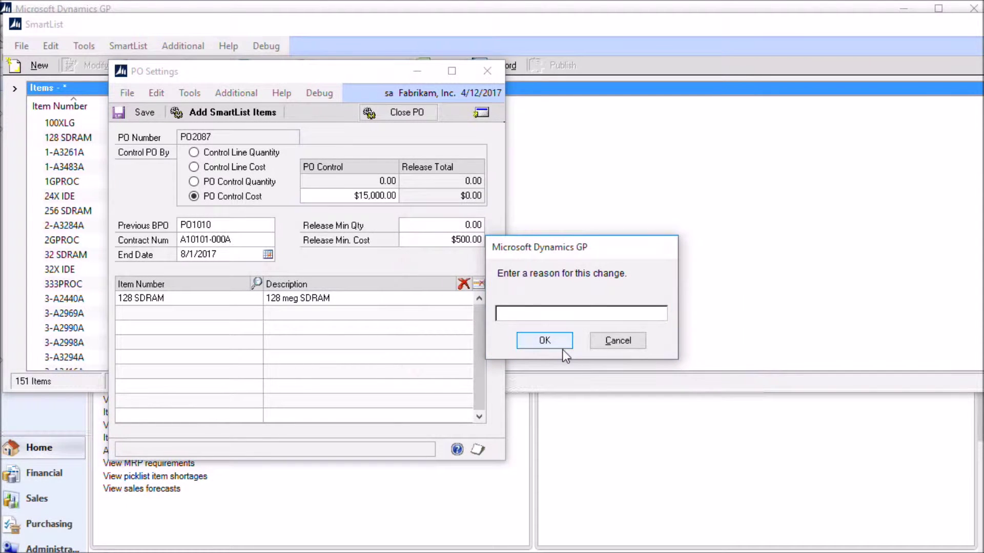
type("a")
key("BackSpace")
type("demo")
left_click(545, 339)
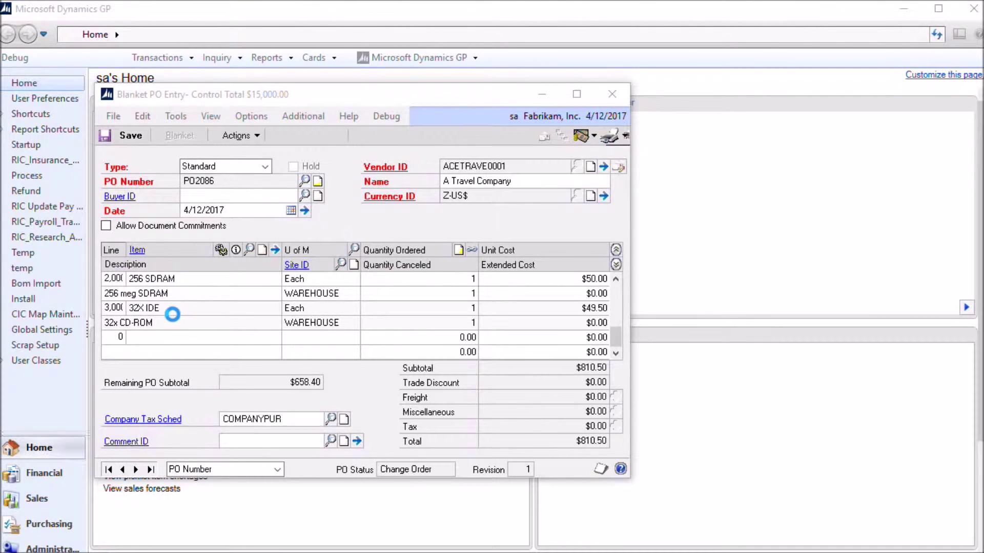
- Try 32 SDRAM on PO2086 line 4,000, dismiss the not-allowed warnings, and clear the line
left_click(157, 336)
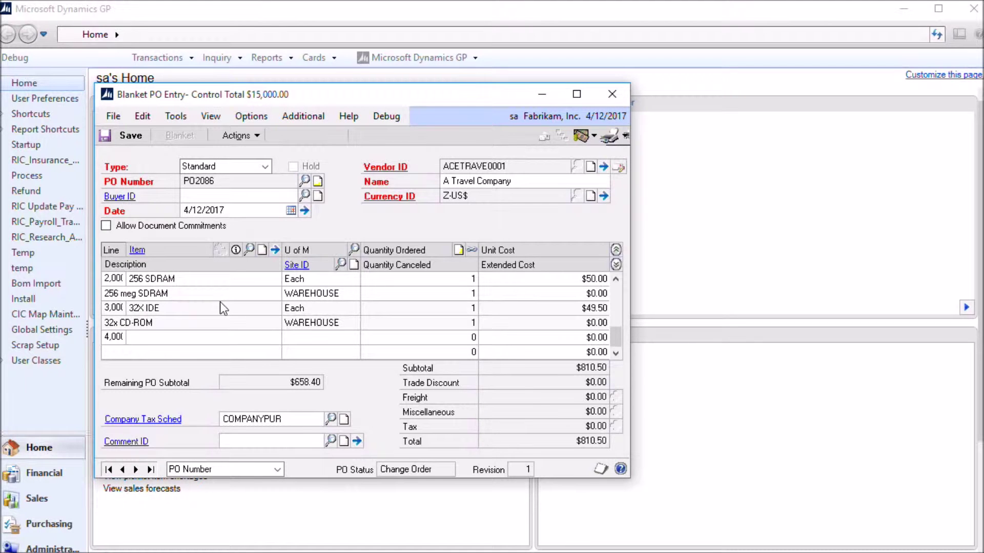
type("3")
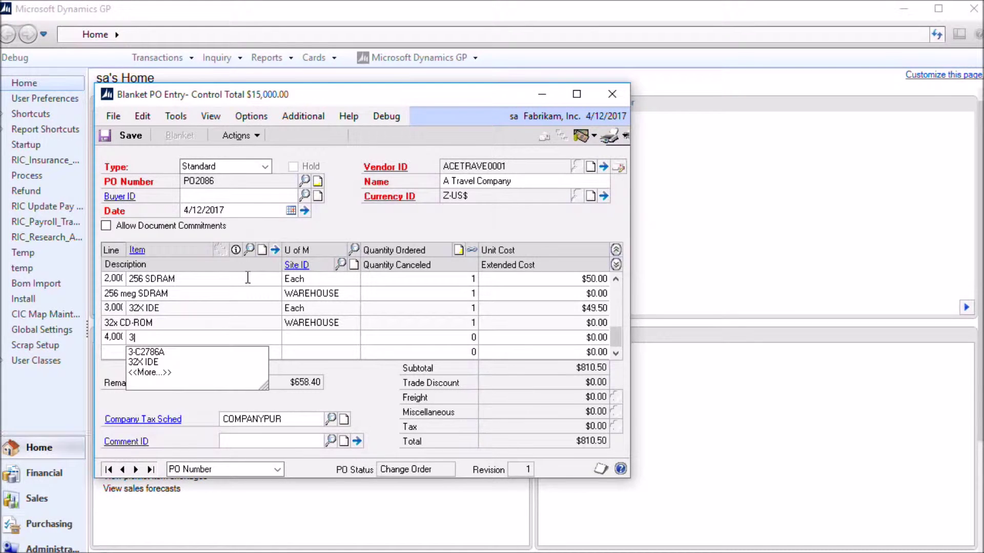
key("Tab")
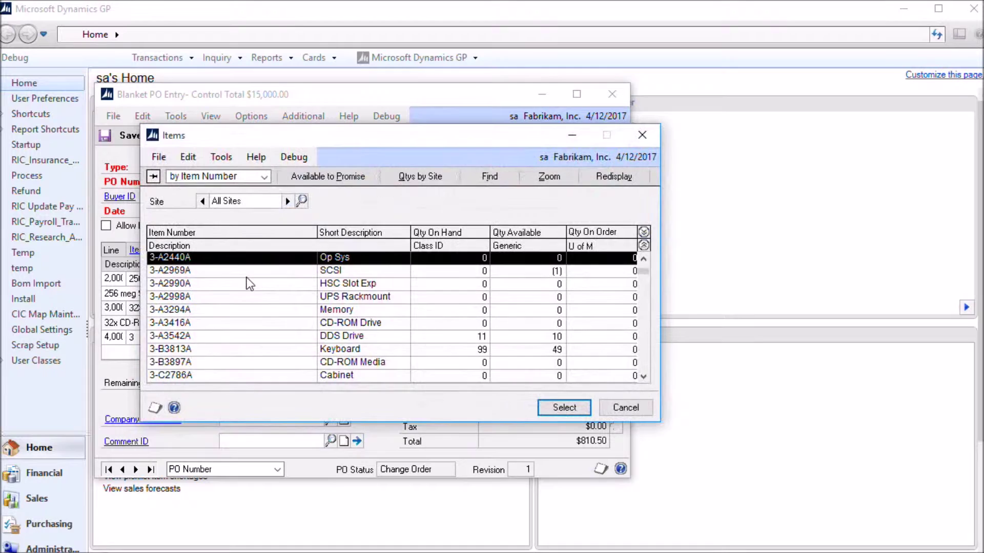
scroll(250, 284, "down", 6)
scroll(250, 283, "up", 1)
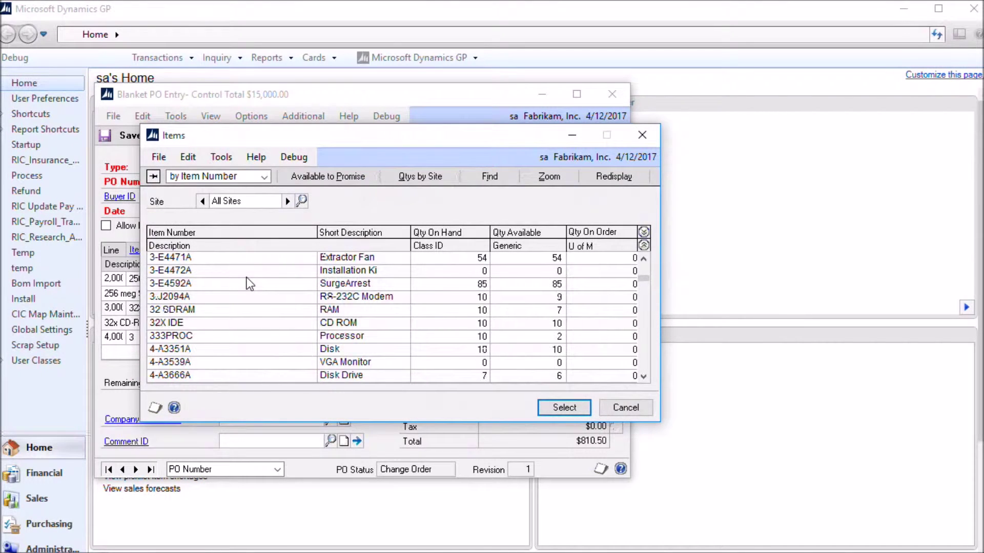
double_click(171, 312)
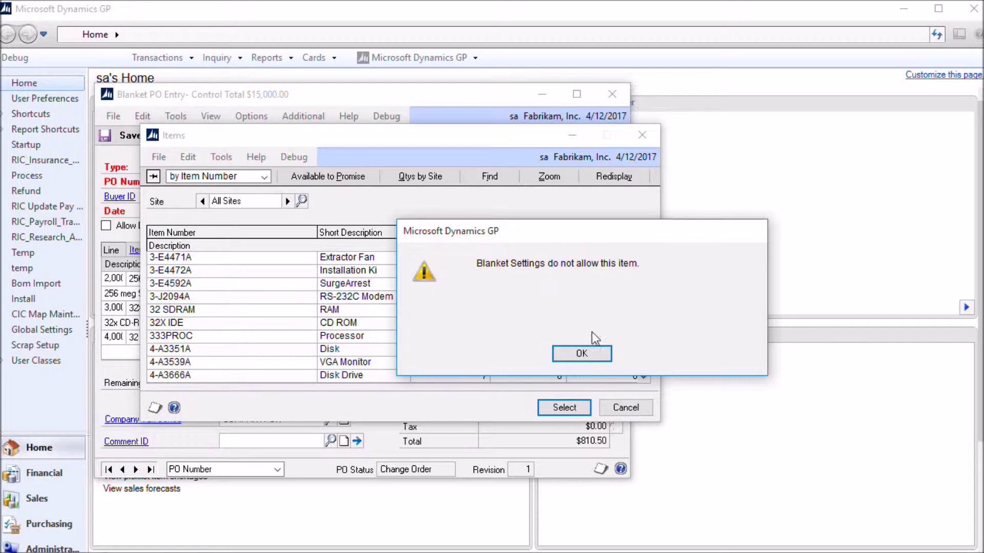
left_click(587, 352)
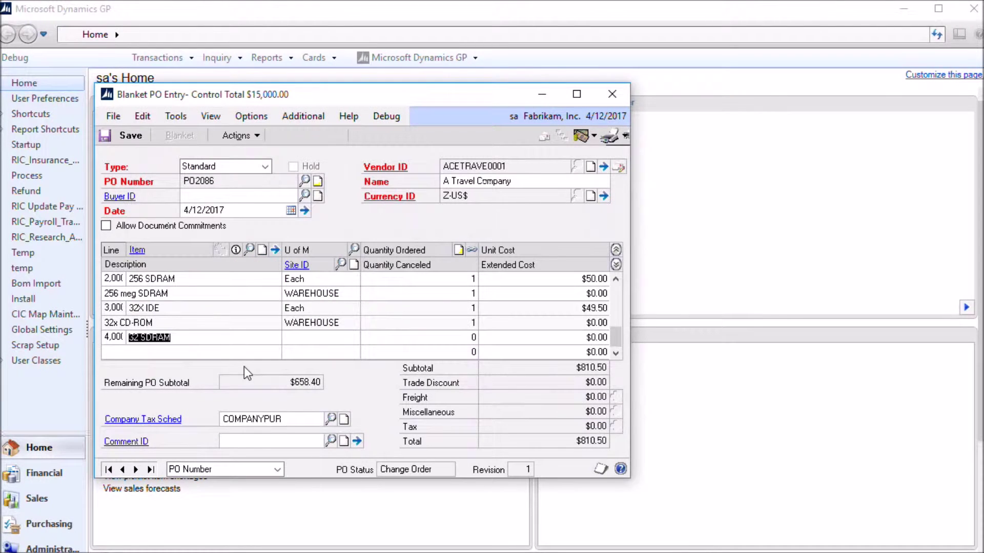
key("Tab")
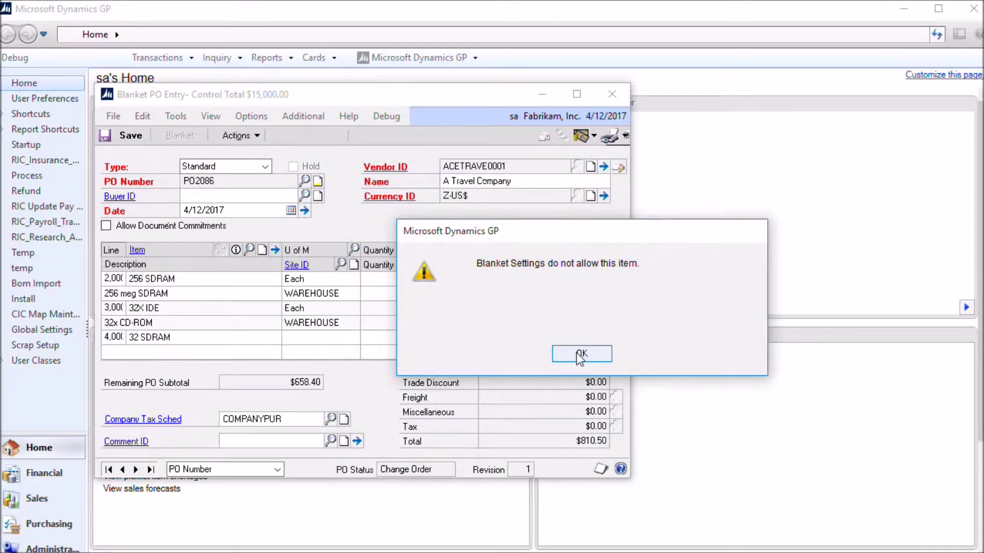
left_click(582, 354)
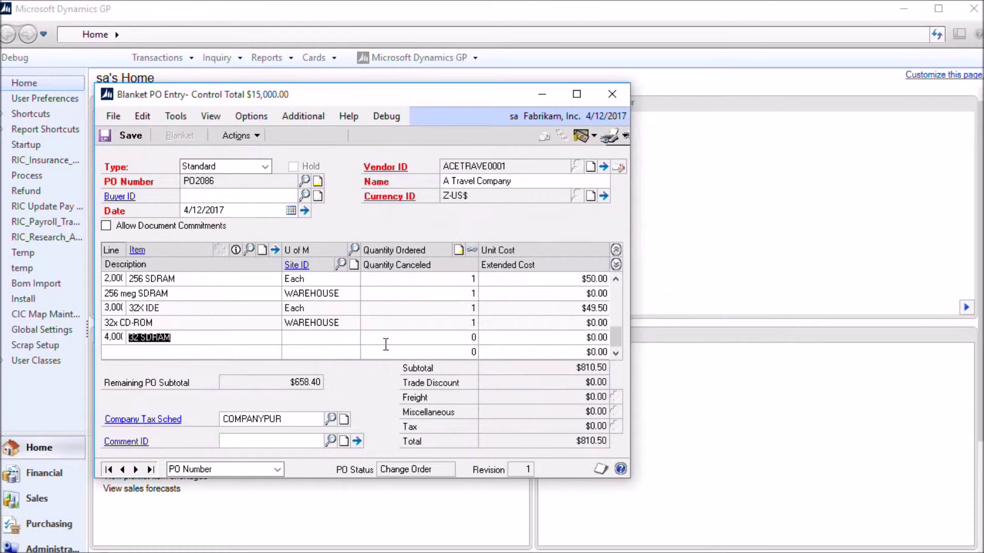
key("BackSpace")
left_click(251, 135)
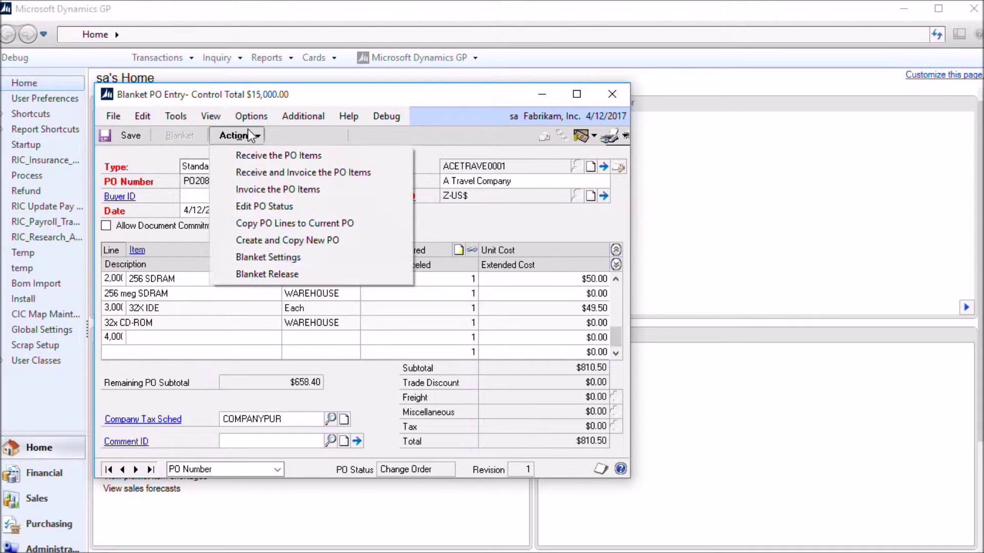
- Allow 32 SDRAM in PO2086's blanket settings with reason 'demo' and save them
left_click(284, 257)
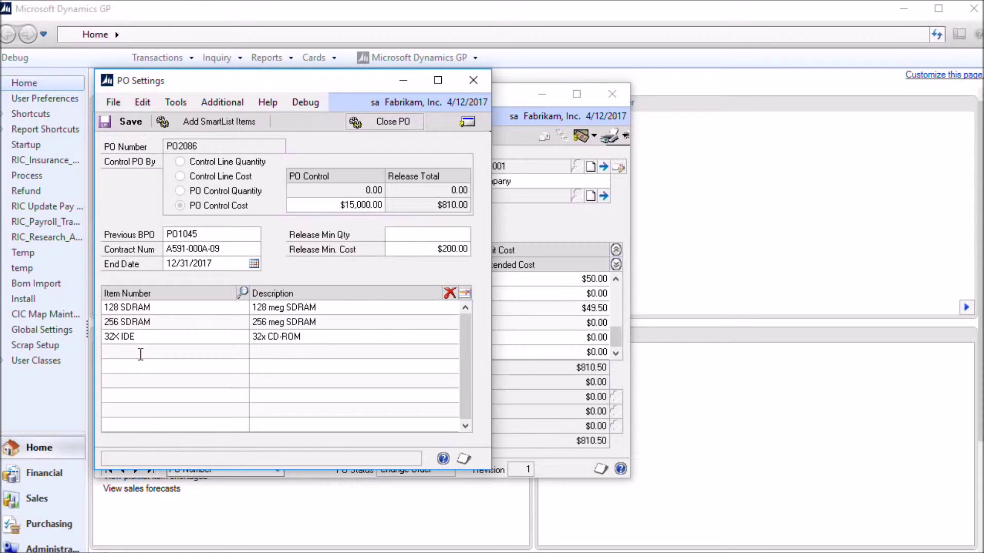
key("ctrl+s")
type("32")
key("Tab")
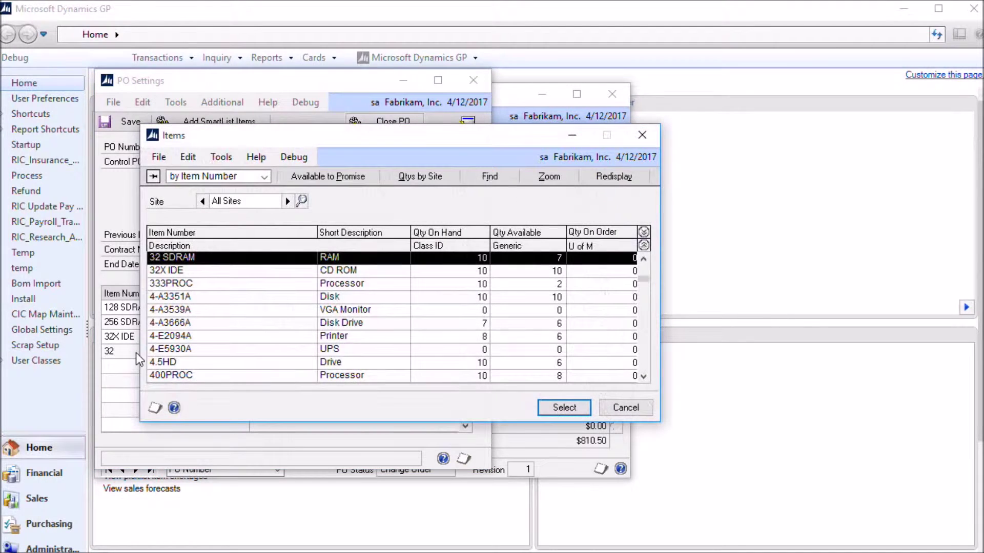
double_click(231, 262)
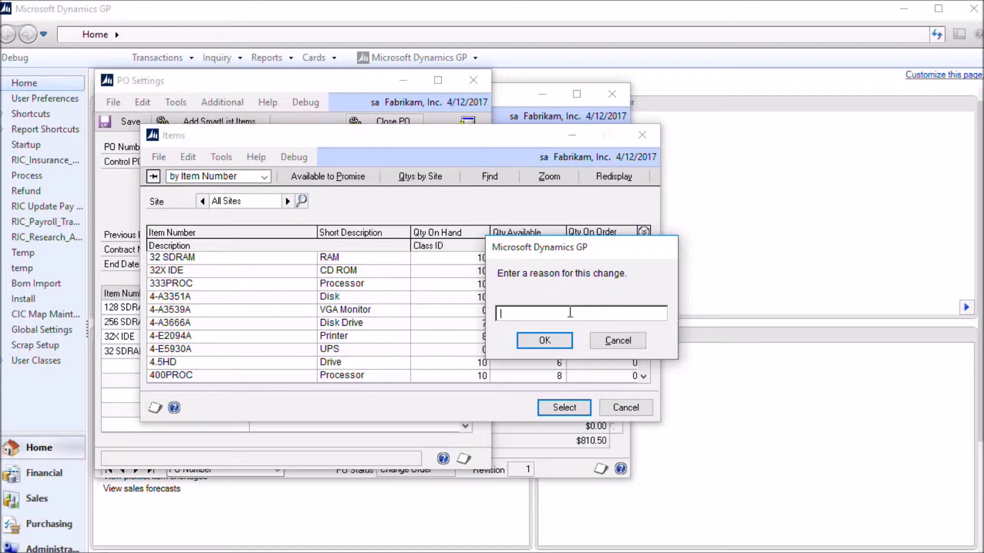
type("demo")
left_click(554, 342)
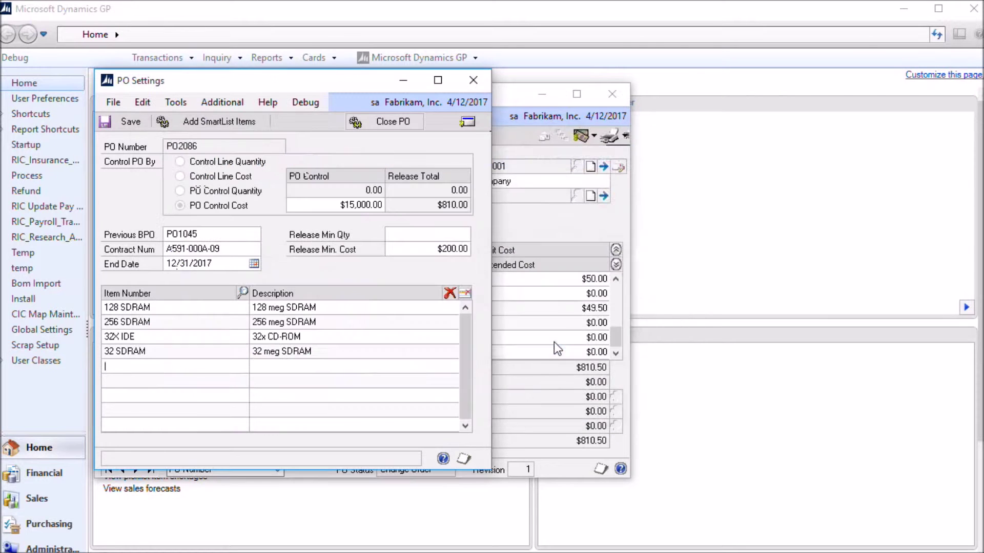
left_click(125, 122)
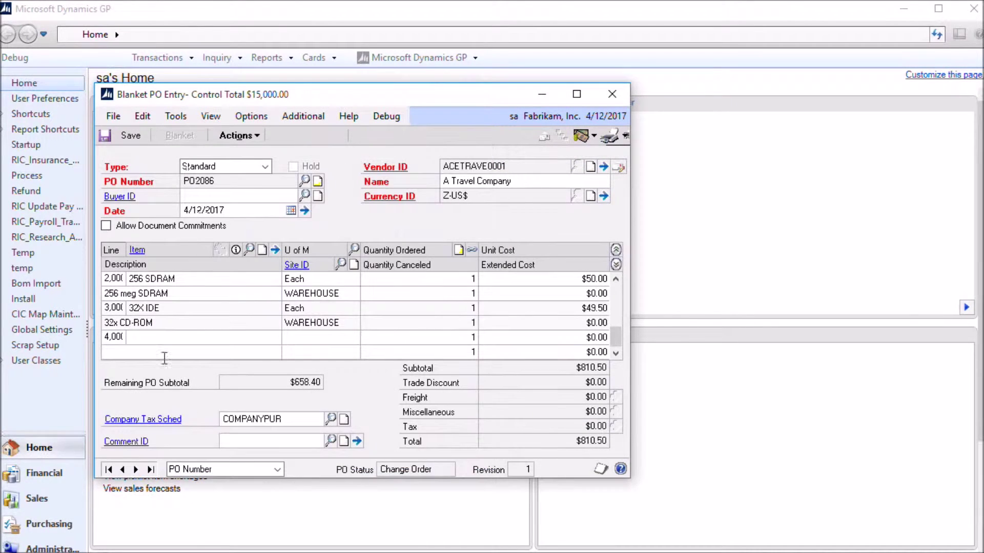
- Put item 32 SDRAM on line 4 and save its vendor item number
type("32")
key("Tab")
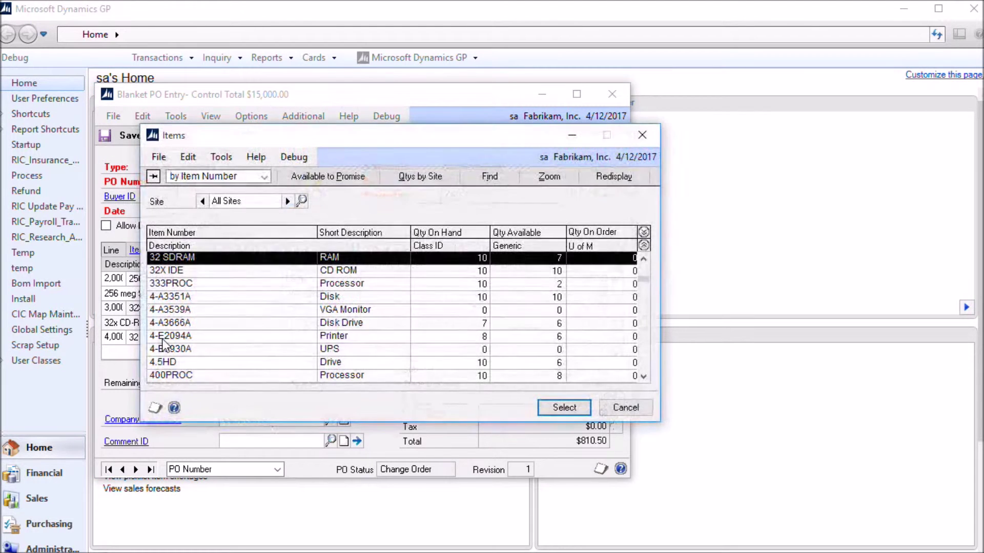
double_click(198, 257)
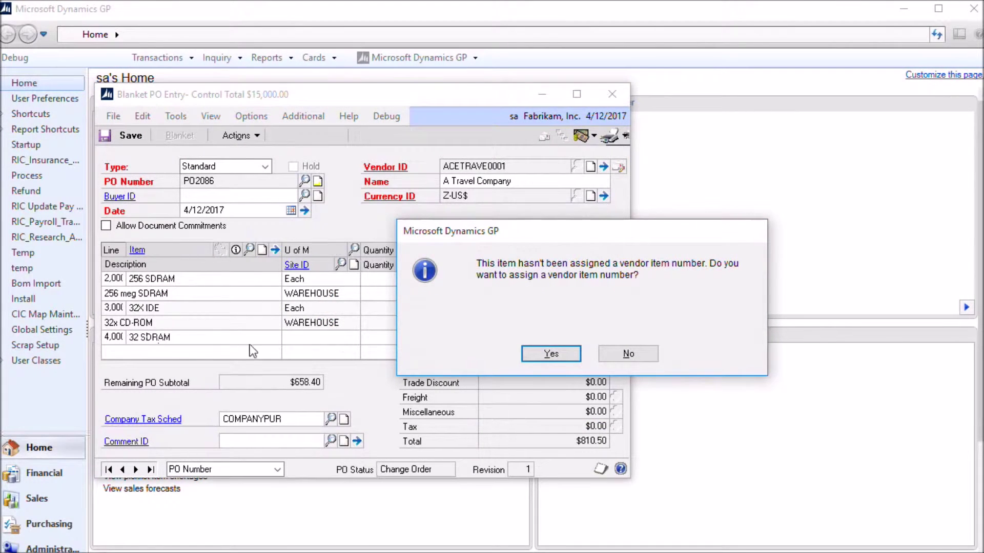
left_click(550, 353)
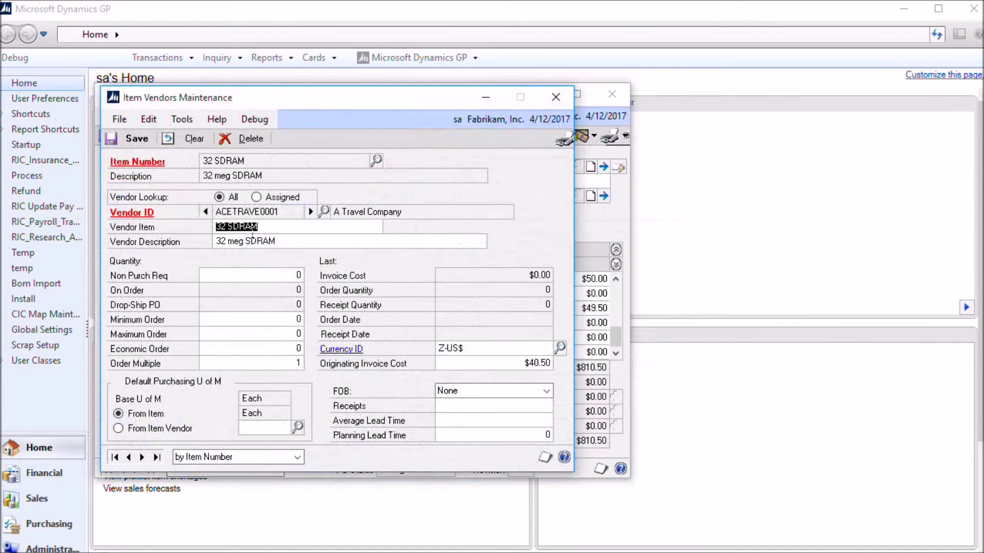
left_click(135, 138)
left_click(556, 97)
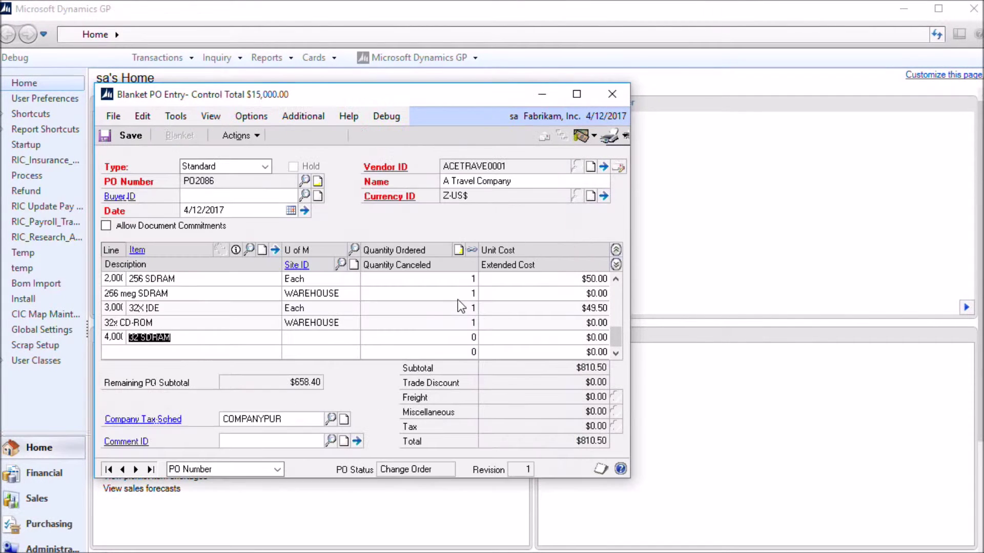
- Set 32 SDRAM's quantity ordered to 1 at $40.50, starting line 5,000
key("Tab")
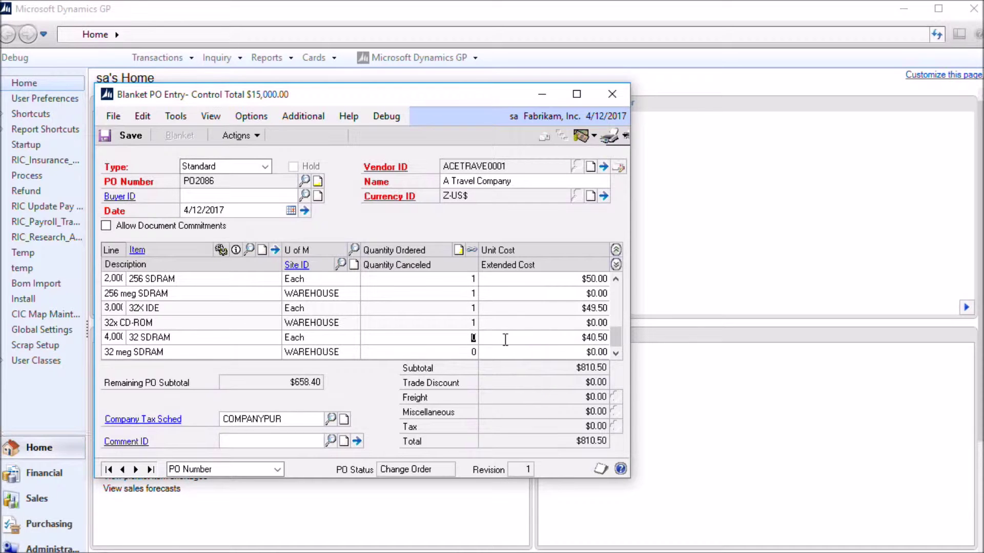
left_click(473, 338)
key("Tab")
key("Tab")
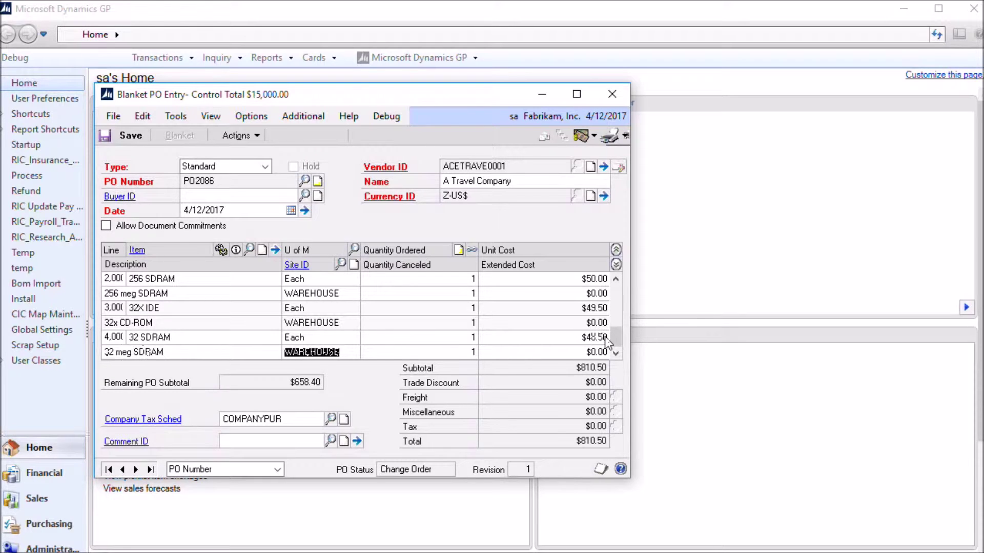
key("Tab")
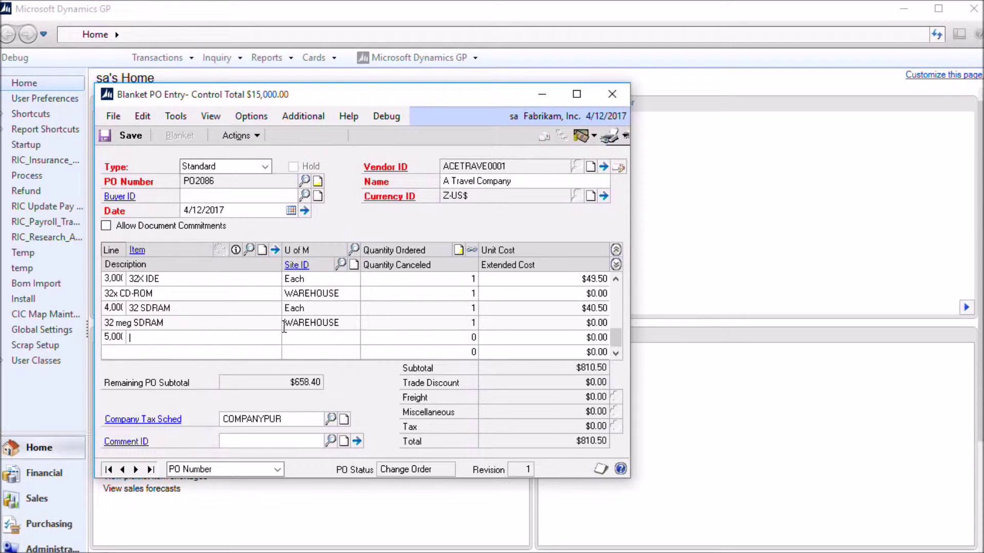
left_click(191, 309)
left_click(251, 134)
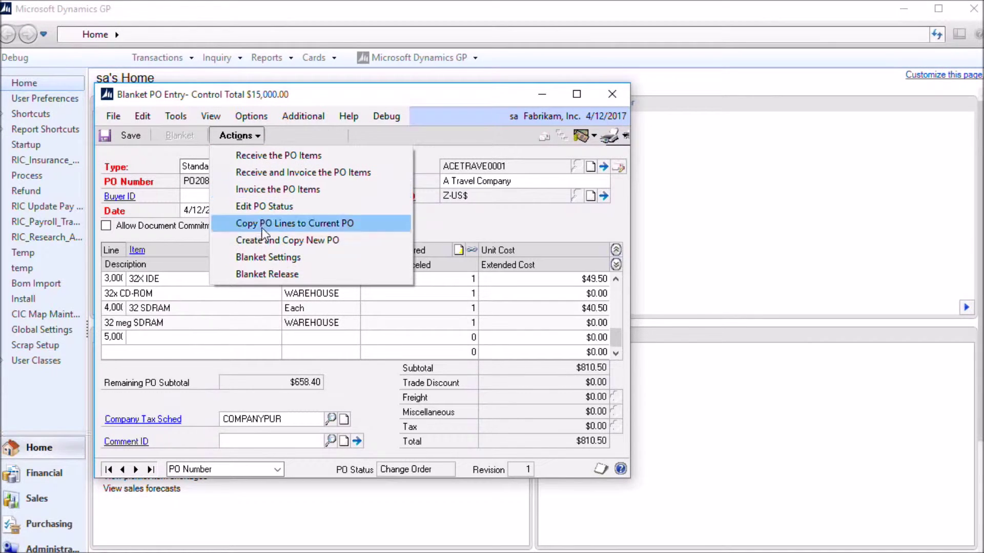
- Open Blanket Release for PO2086 and expand 128 SDRAM to show releases RN 1–4
left_click(277, 276)
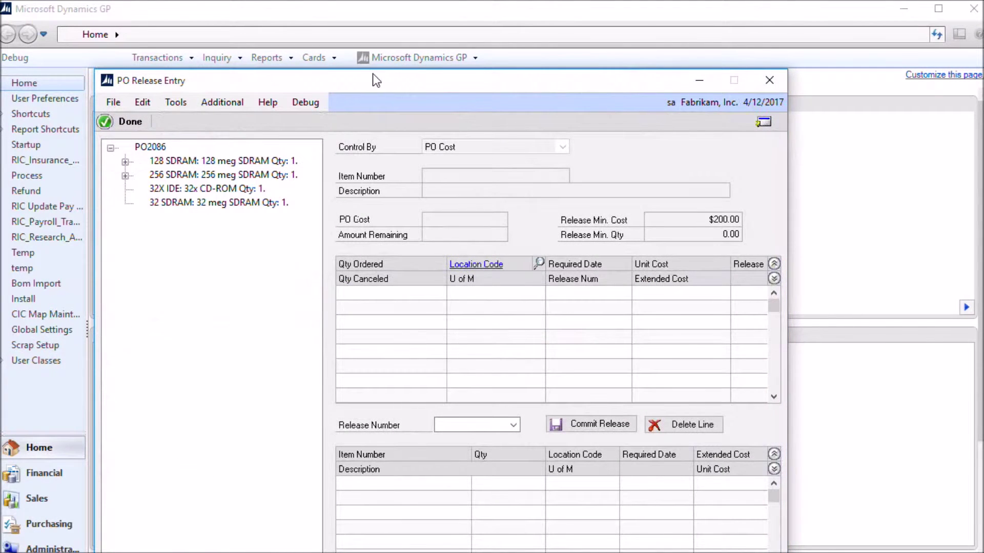
left_click_drag(381, 84, 363, 51)
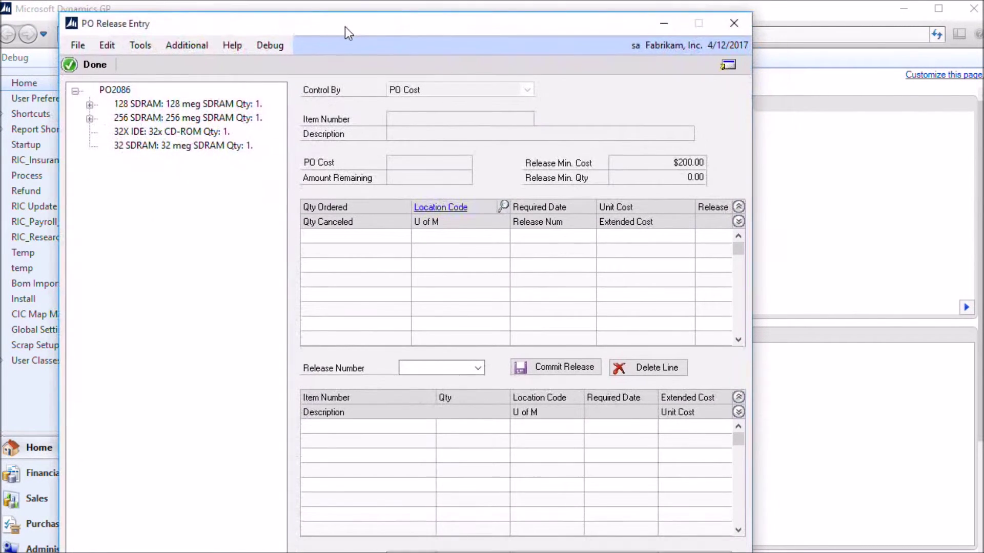
left_click_drag(346, 27, 340, 22)
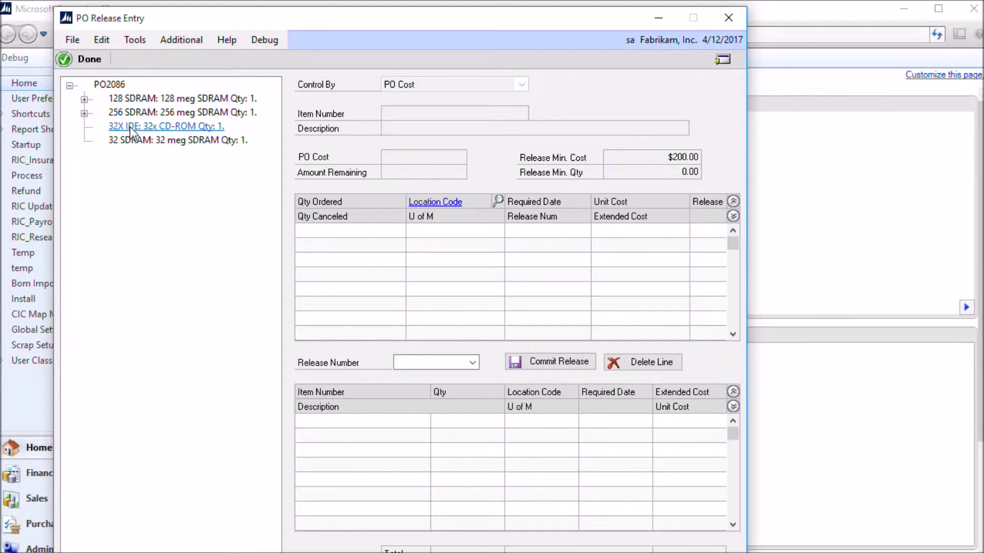
left_click(85, 99)
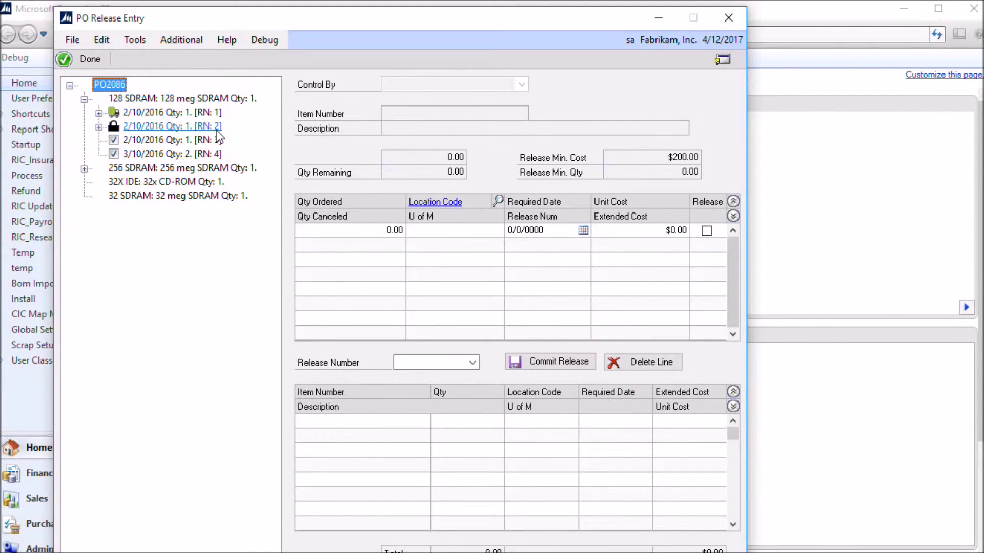
- Expand 256 SDRAM and releases 1–2 to show RCT1170 and RCT1171, inspecting RCT1170's shipment
left_click(83, 170)
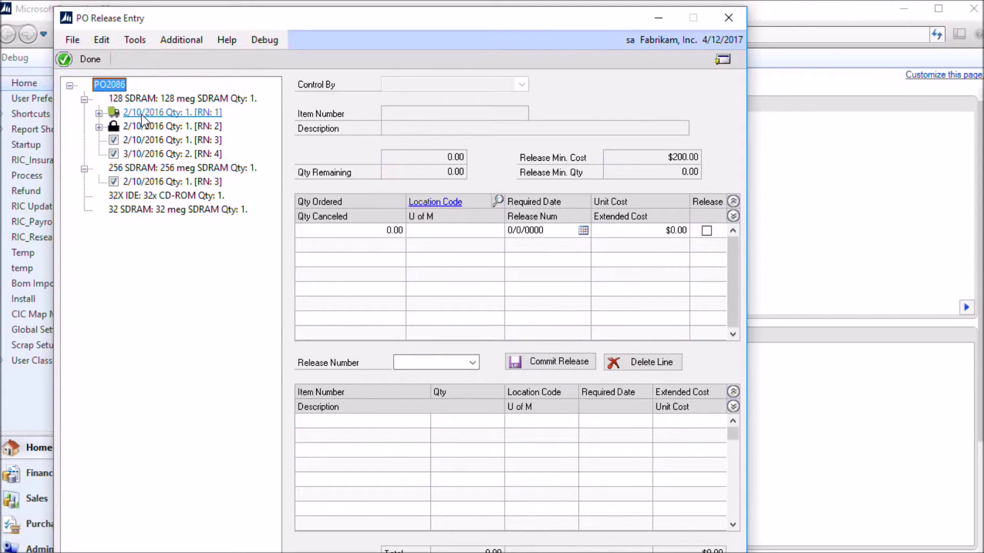
left_click(98, 113)
left_click(99, 141)
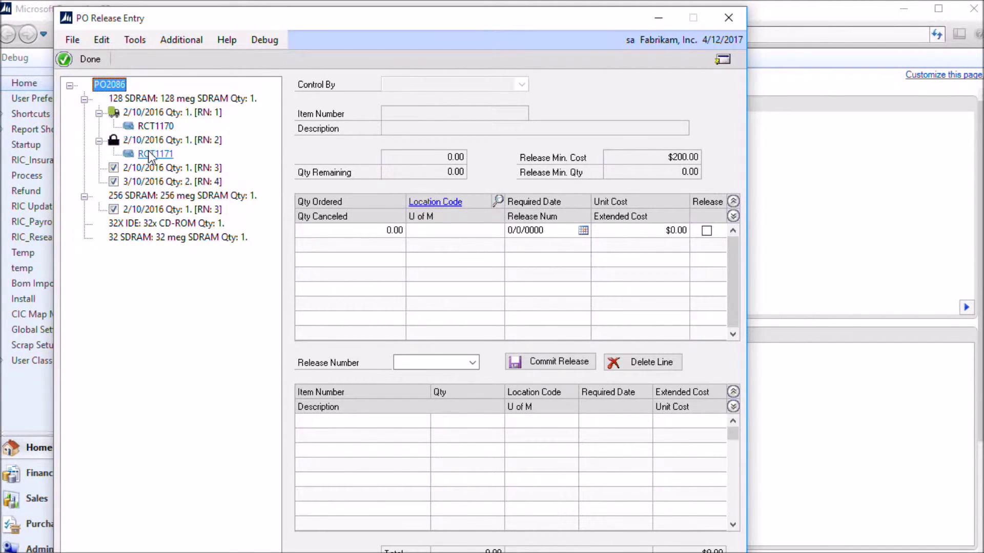
left_click(154, 126)
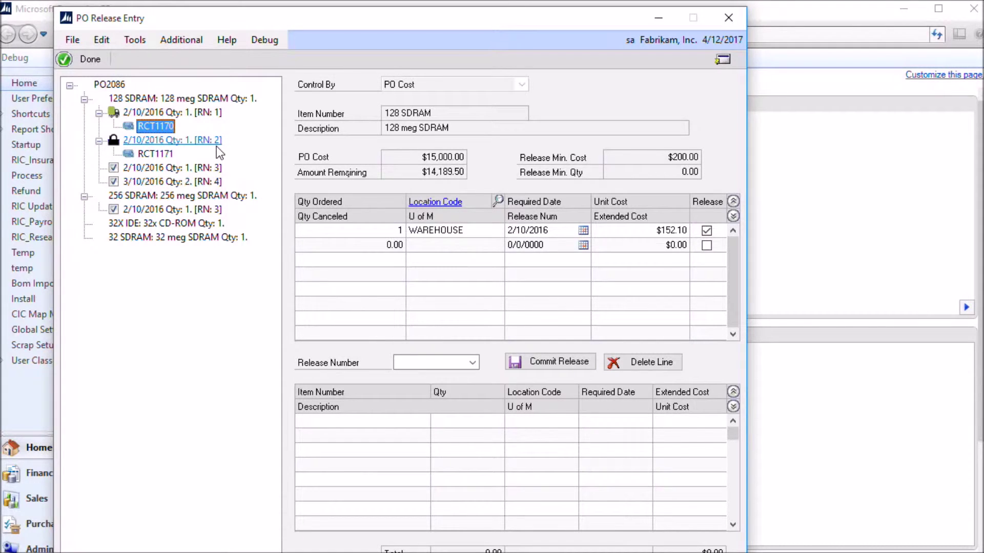
double_click(154, 126)
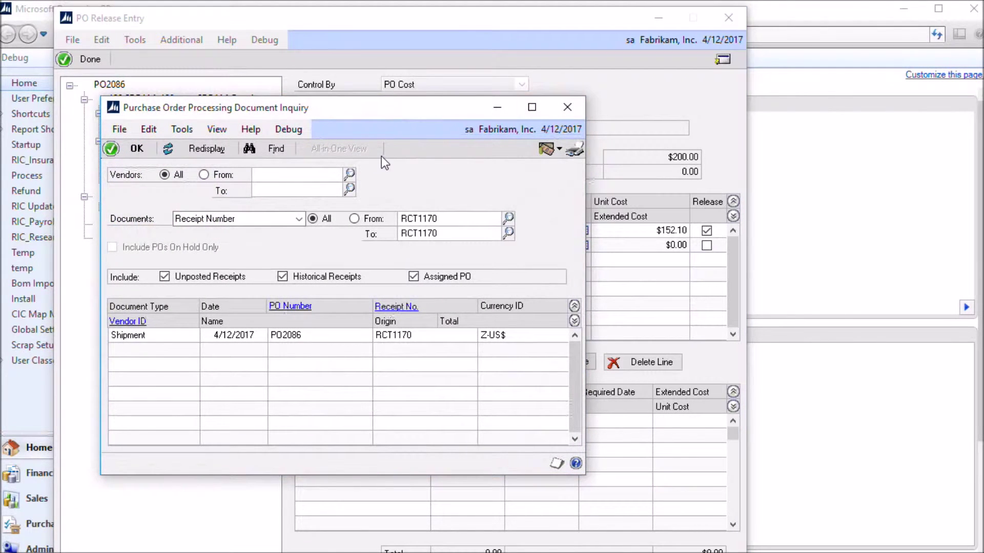
left_click(402, 335)
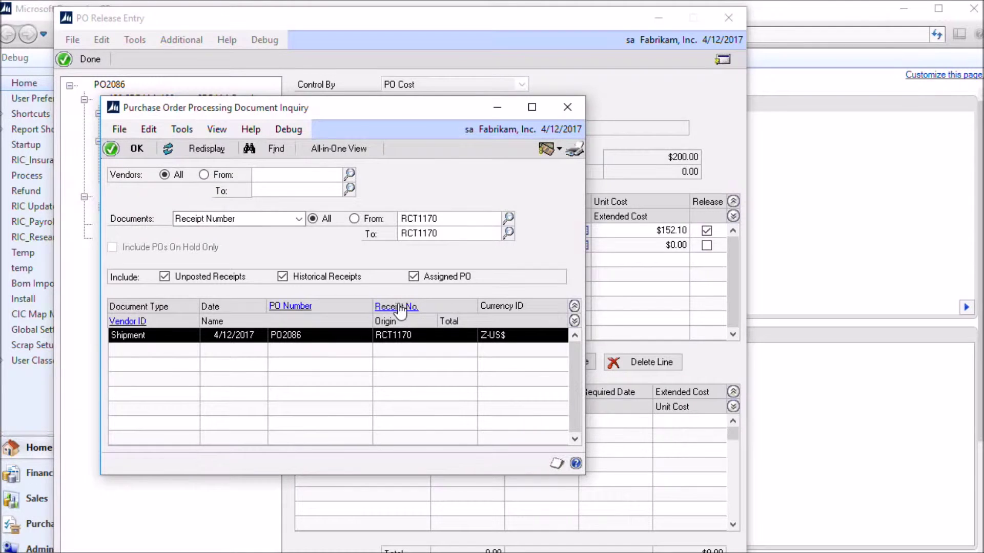
left_click(566, 106)
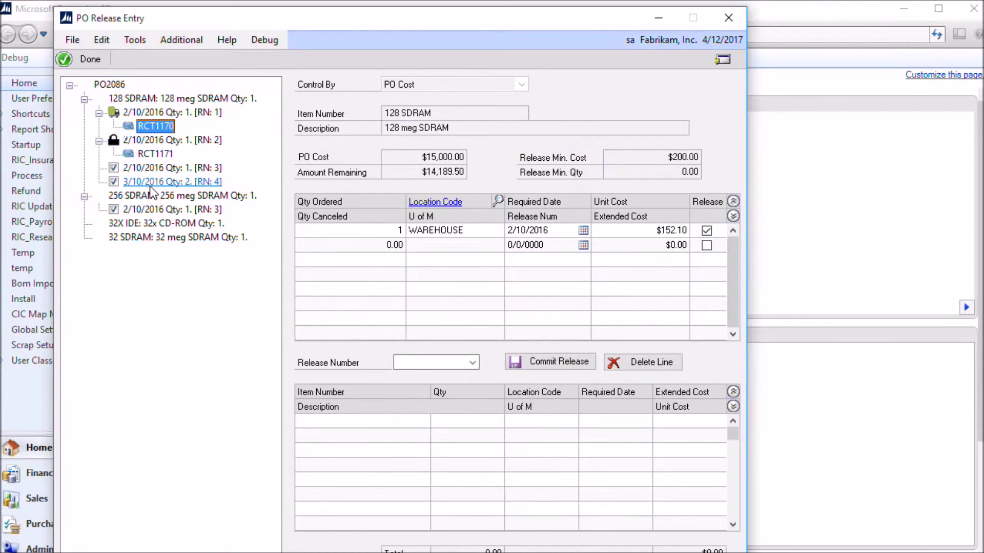
- Add 2 × 128 SDRAM dated 2/10/2016 ($304.20) to release 5
left_click(155, 95)
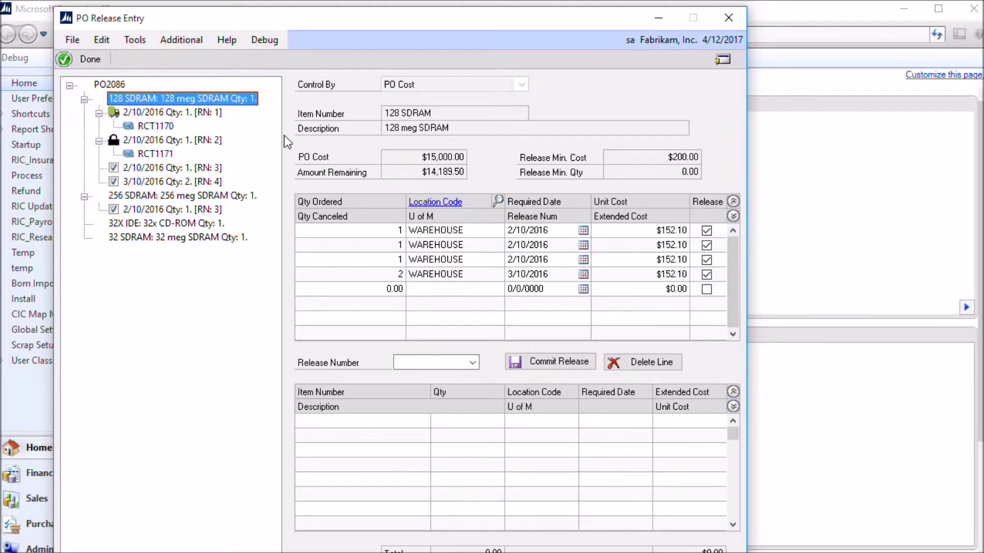
left_click(370, 288)
type("2")
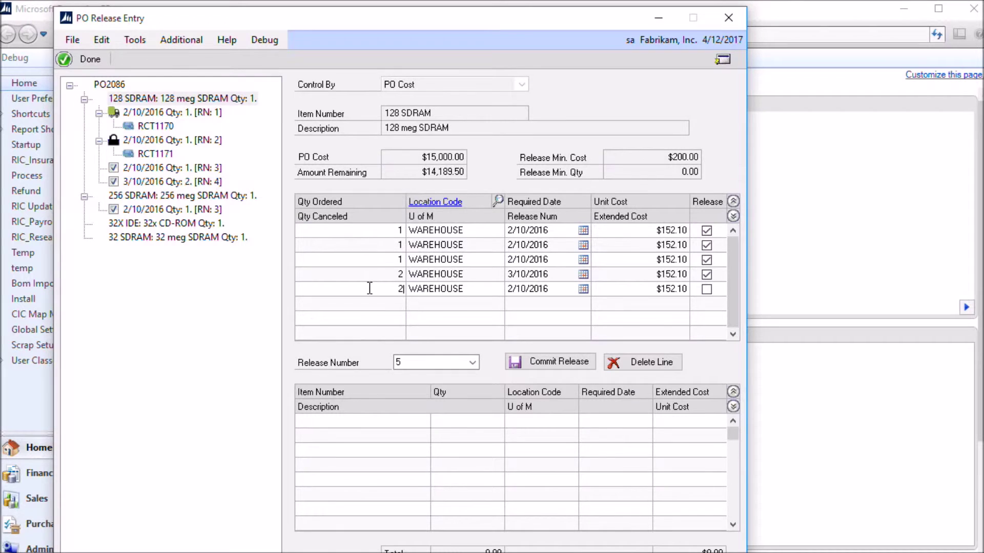
key("Tab")
key("Tab")
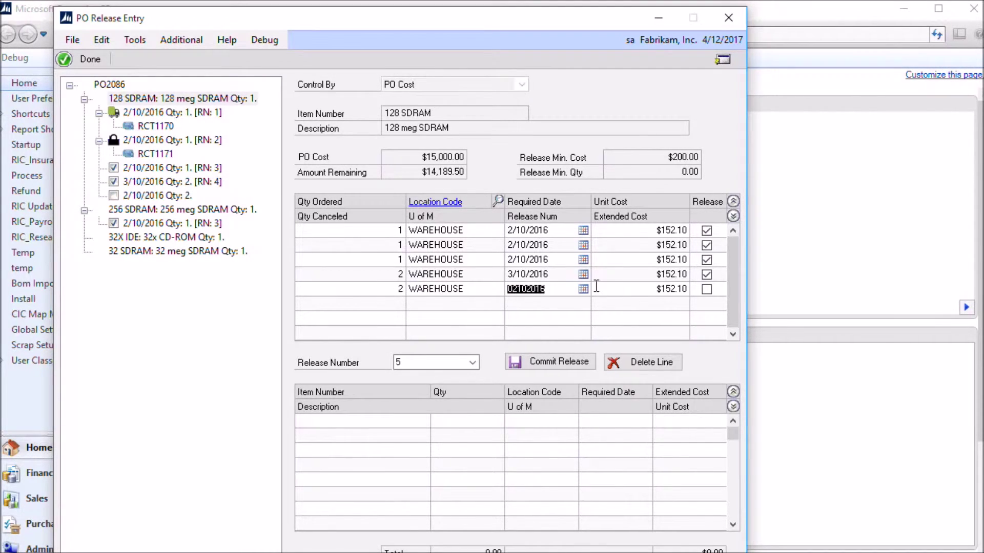
key("Tab")
key("Tab")
key("Tab")
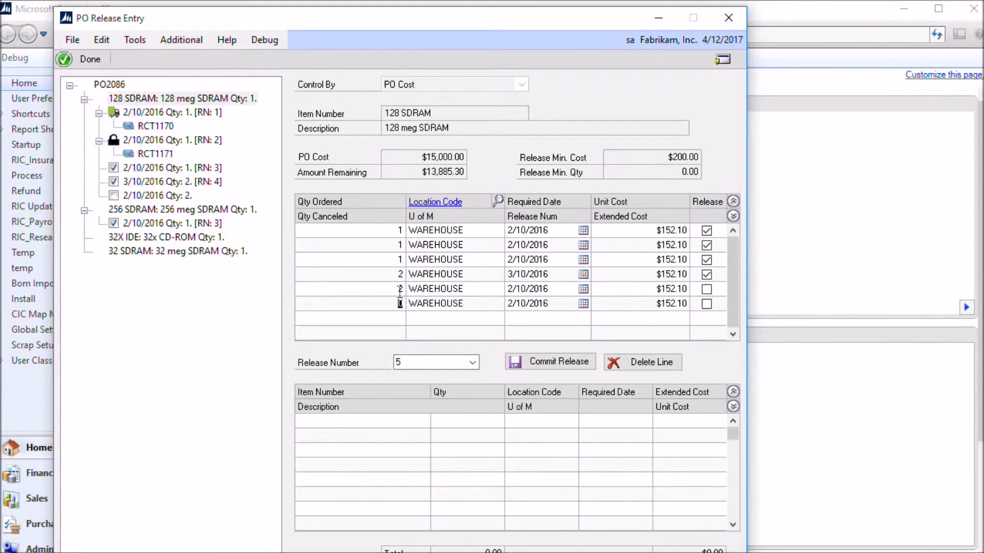
left_click(707, 289)
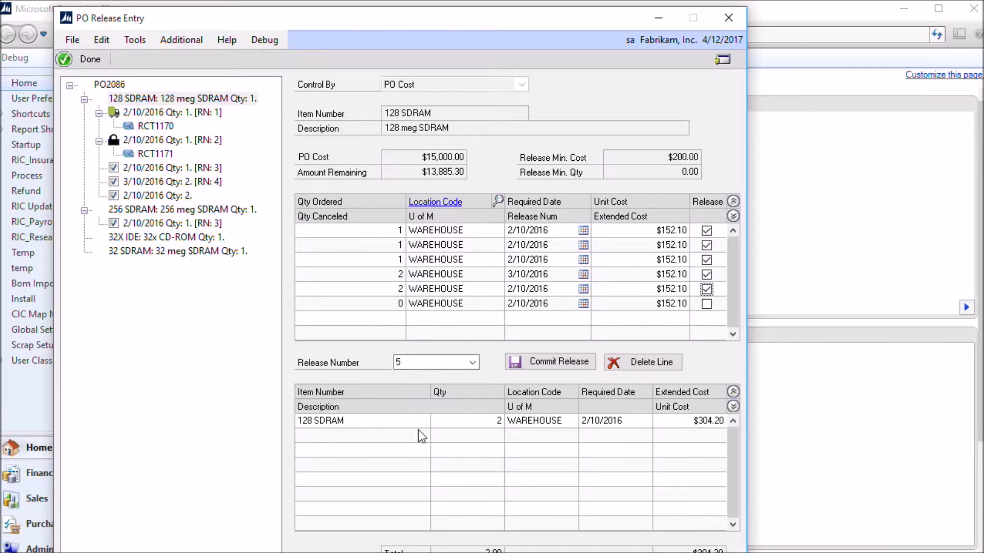
- Add 1 × 32X IDE to release 5
left_click(143, 238)
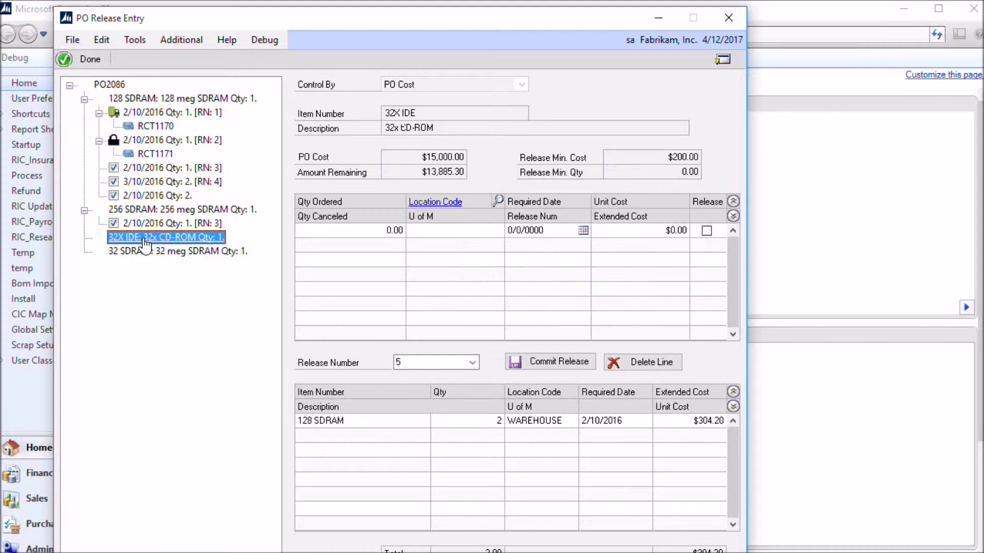
left_click(375, 231)
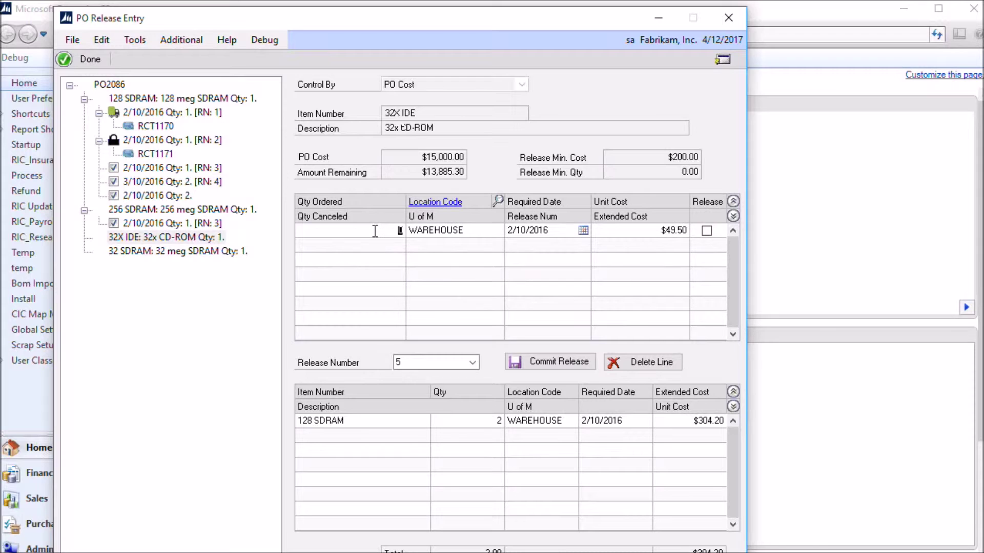
type("1")
key("Tab")
key("Tab")
key("Tab")
key("Tab")
left_click(706, 231)
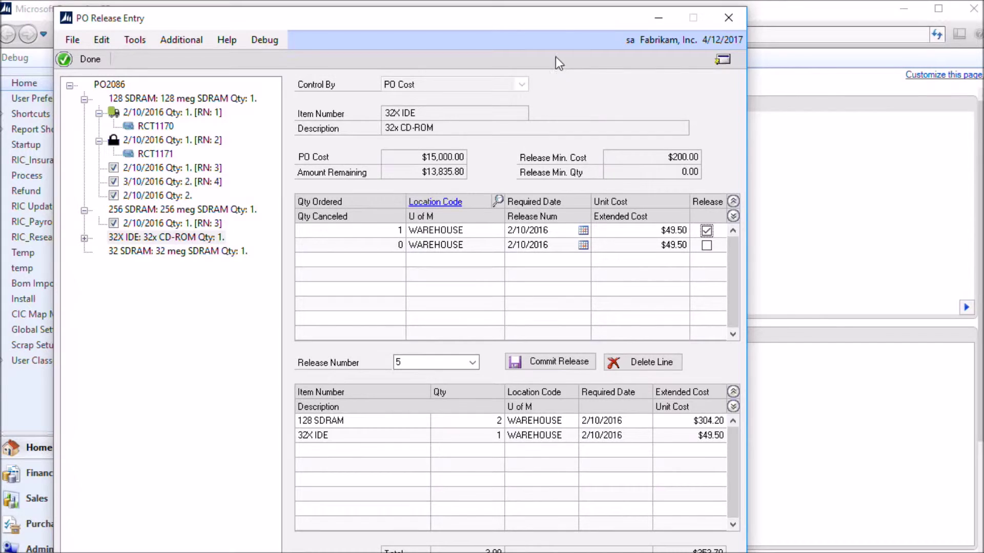
- Commit release 5, confirm it, and close PO Release Entry
left_click_drag(530, 21, 525, 17)
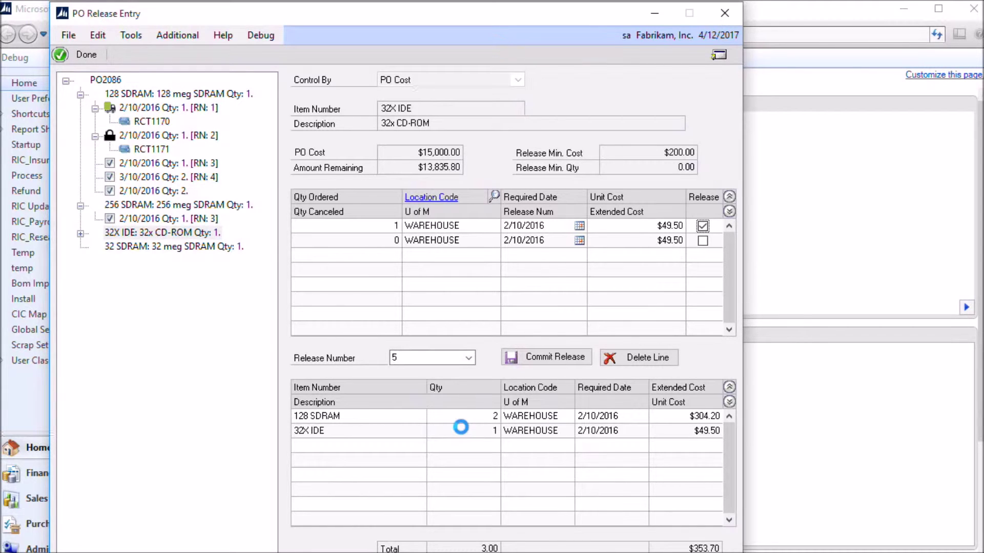
left_click(553, 355)
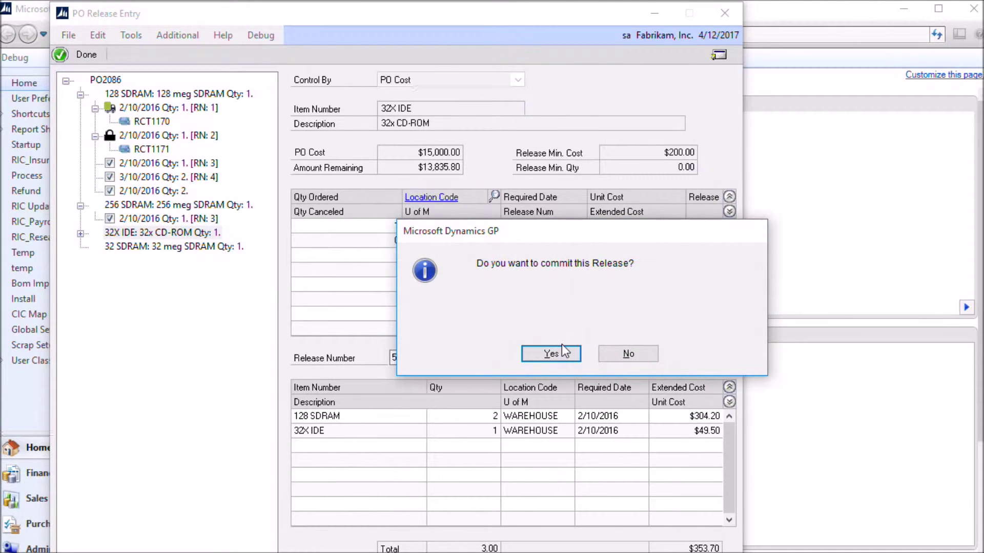
left_click(561, 350)
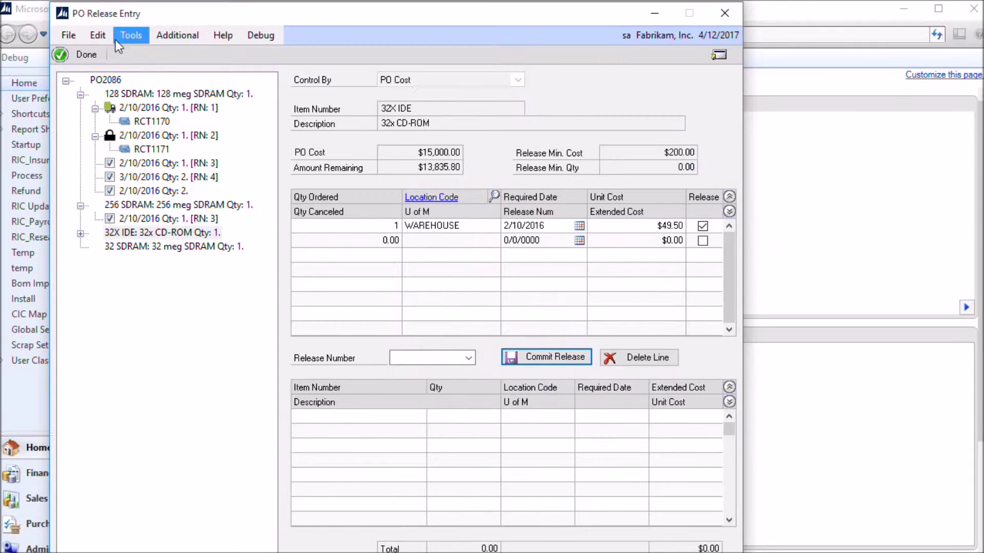
left_click(85, 55)
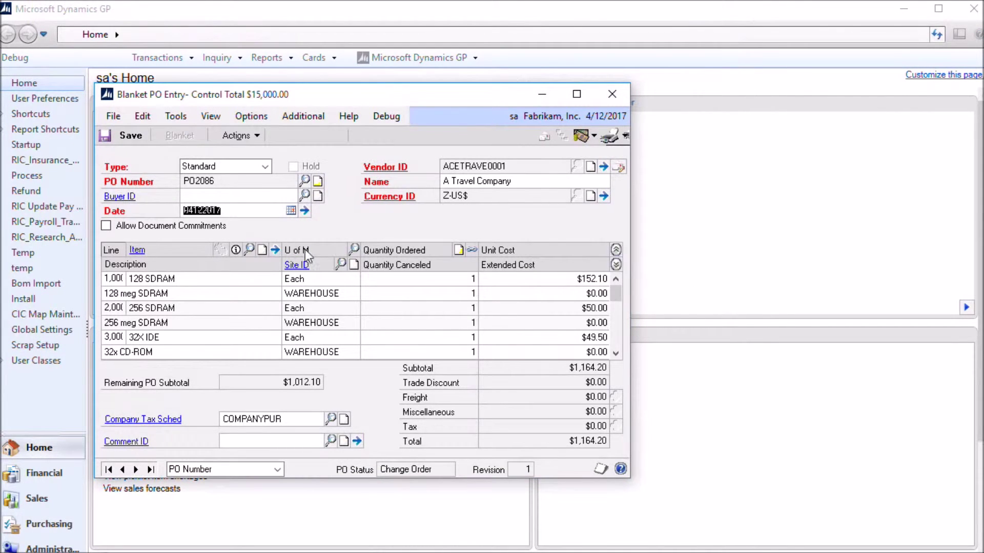
- Review PO2086's blanket settings ($1,164.20 released of $15,000.00 control) and save the PO
left_click(254, 134)
left_click(270, 256)
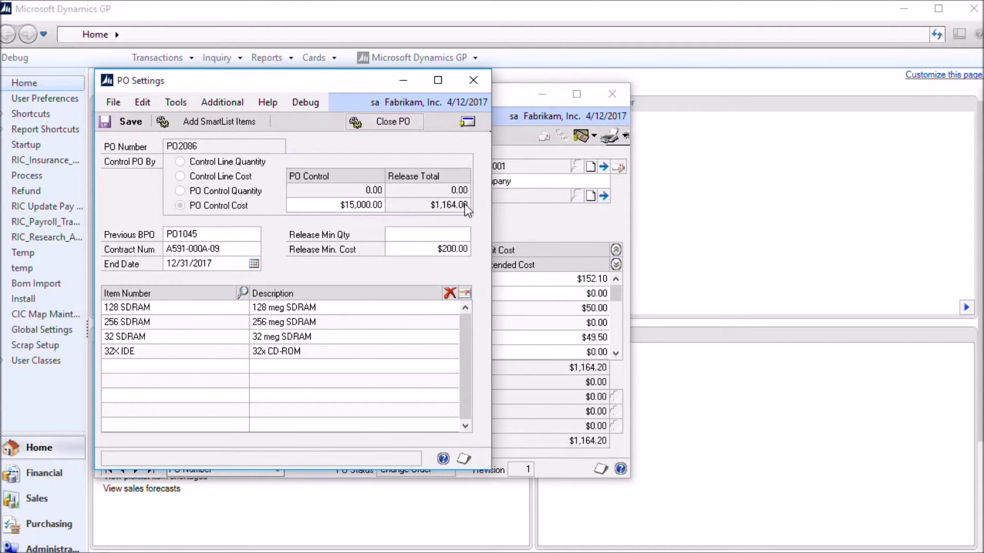
left_click(473, 81)
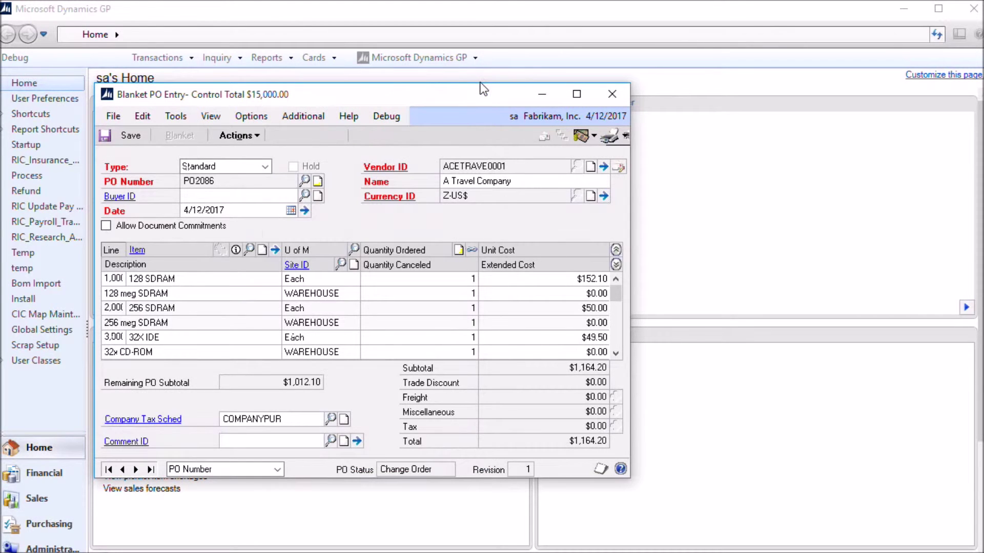
left_click(131, 135)
- Close the blanket PO and start a new receiving transaction with receipt number RCT1172
left_click(611, 94)
left_click(156, 60)
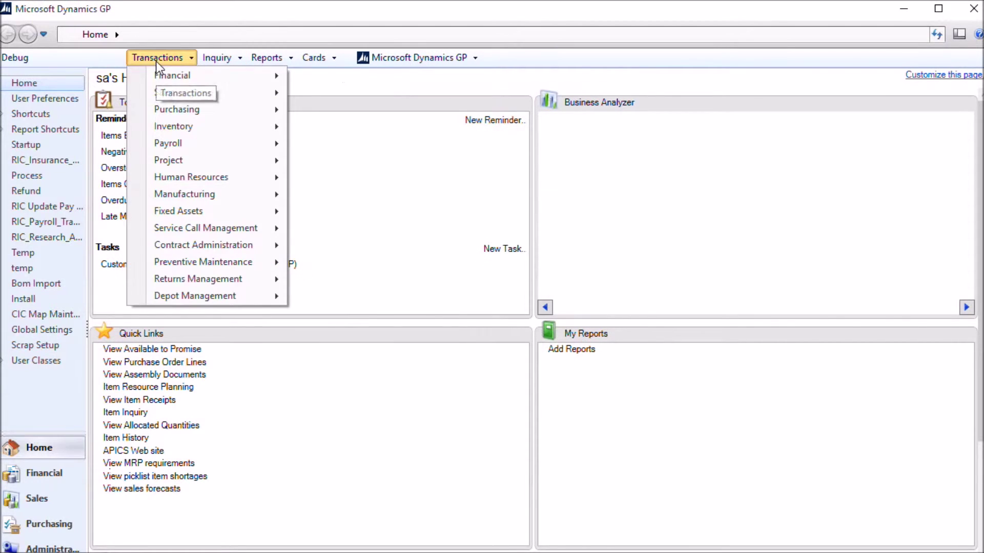
mouse_move(183, 109)
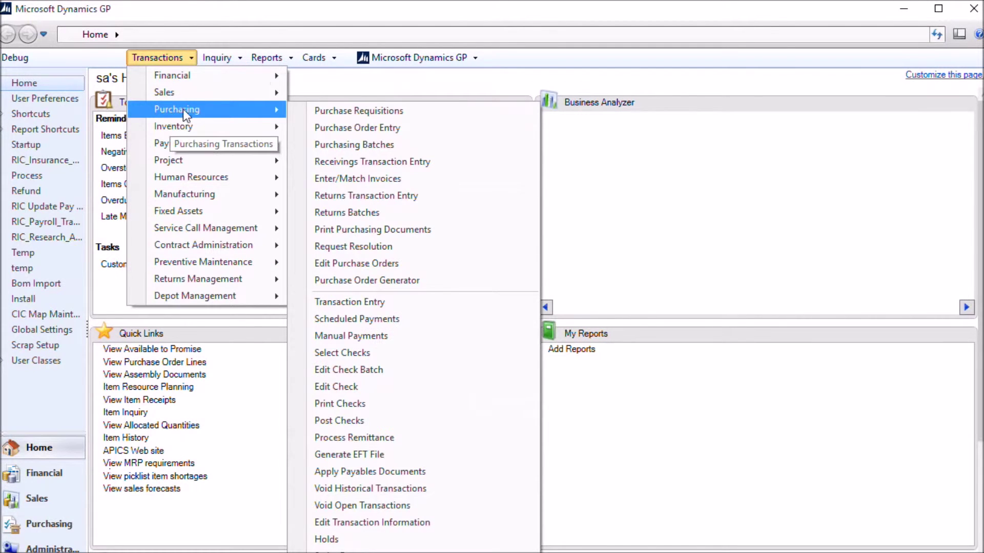
left_click(351, 160)
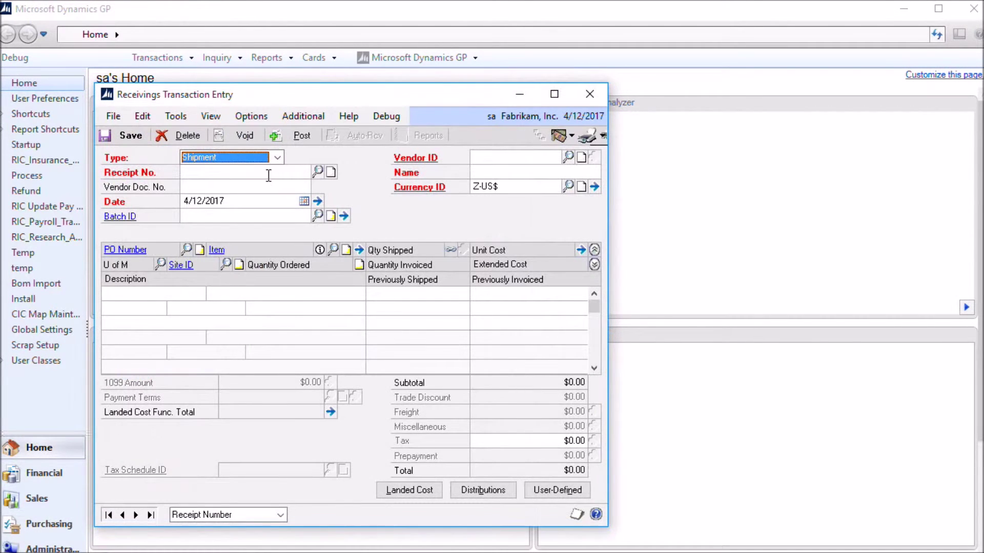
left_click(268, 177)
left_click(258, 187)
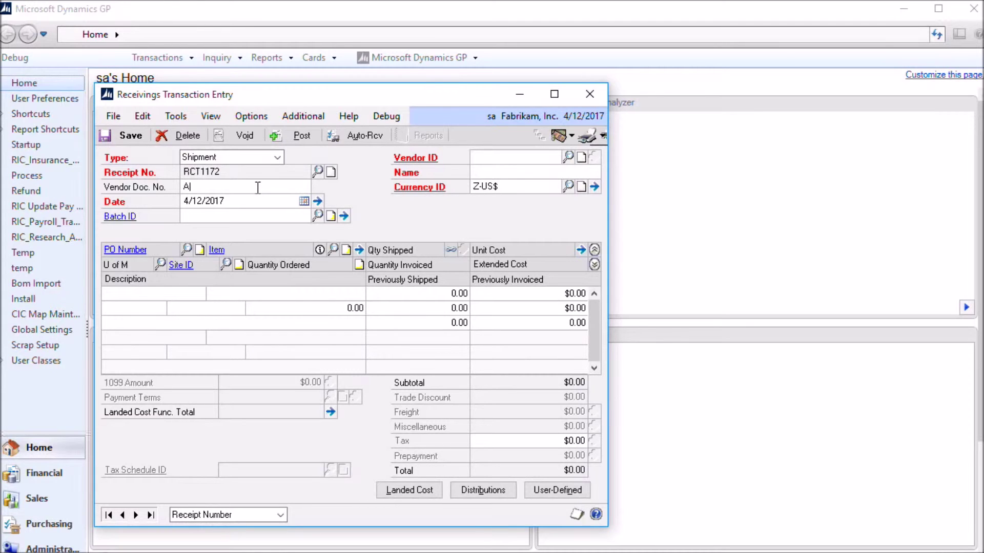
key("Tab")
- Choose the vendor and PO2086, adding its 32X IDE line at $49.50 to the receipt
left_click(568, 157)
double_click(342, 204)
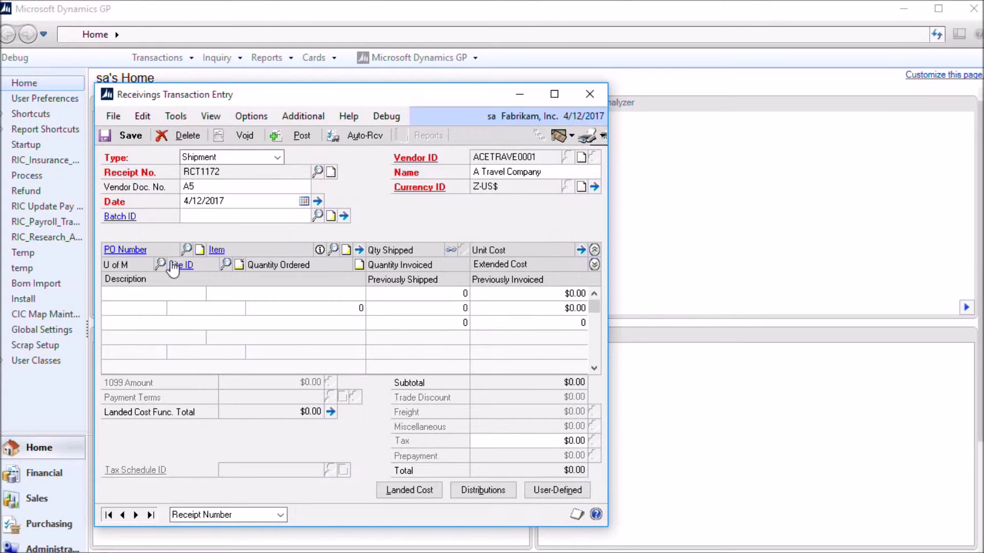
left_click(187, 250)
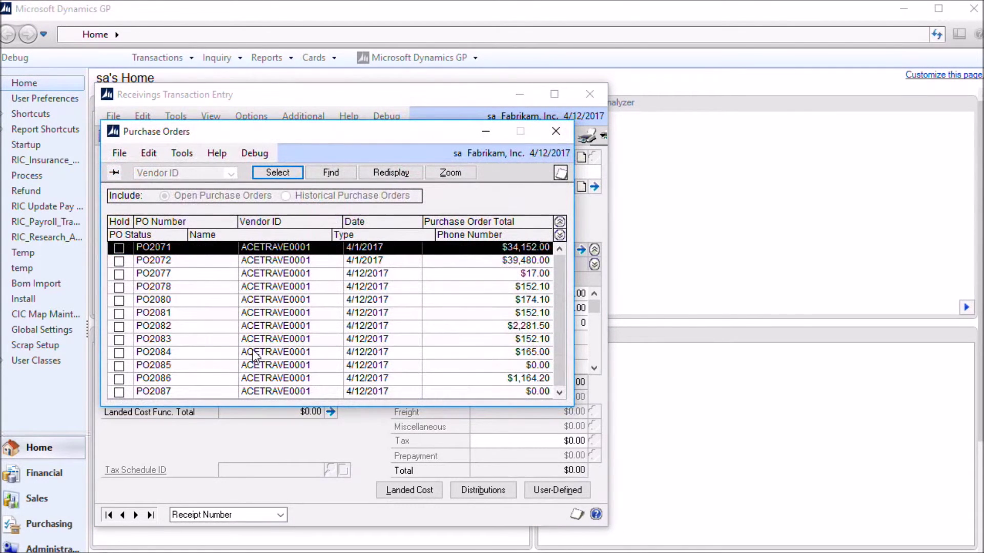
double_click(220, 382)
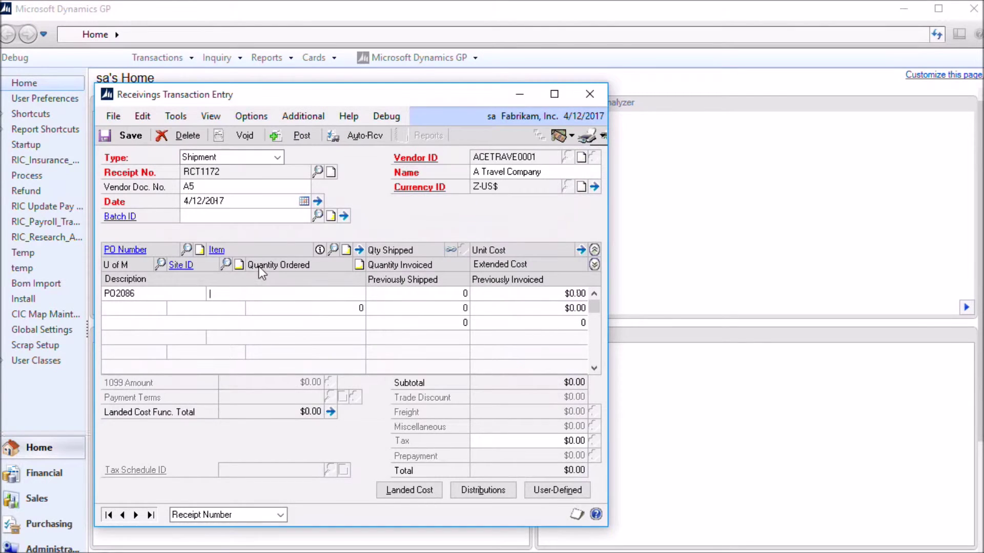
left_click(332, 251)
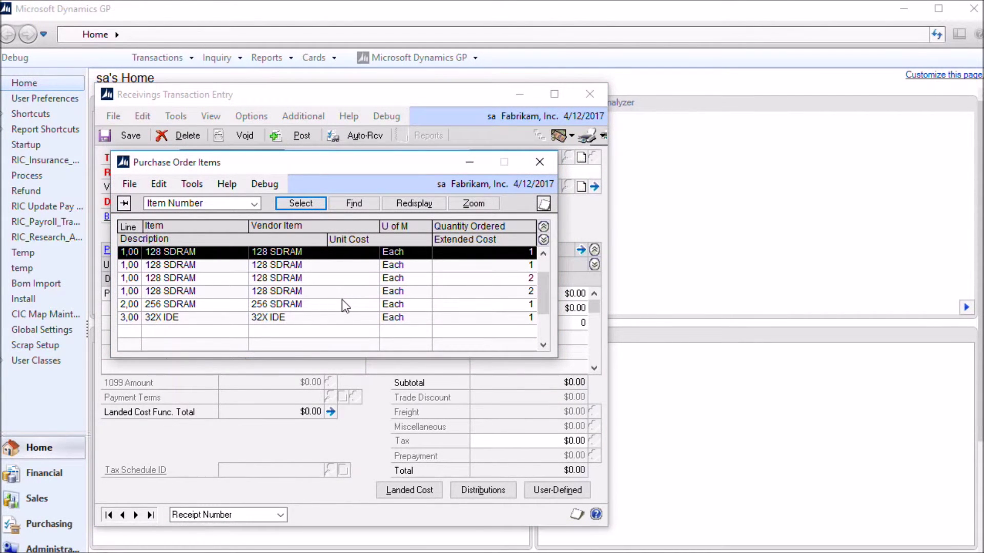
left_click(263, 317)
double_click(263, 317)
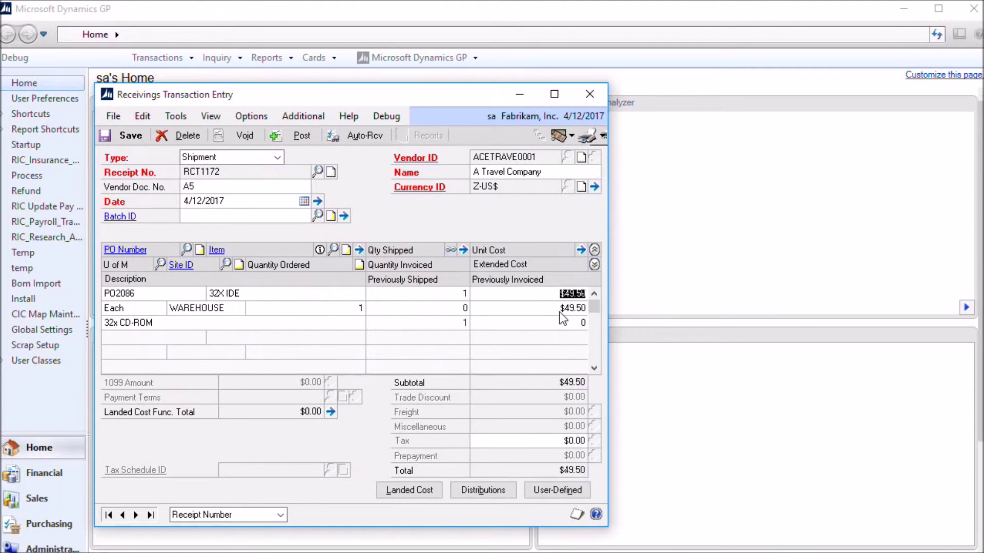
key("Tab")
key("Tab")
key("Tab")
key("Tab")
key("Tab")
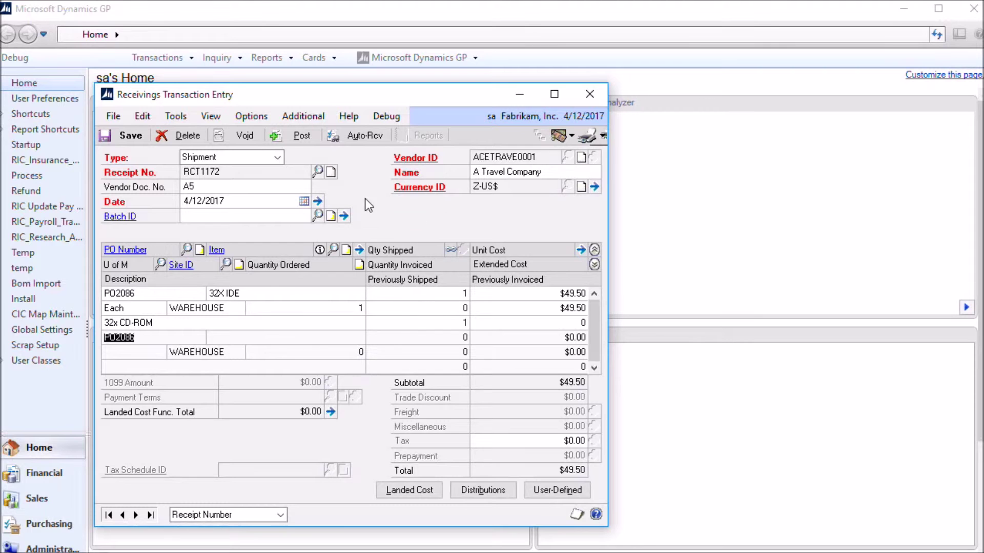
left_click(364, 135)
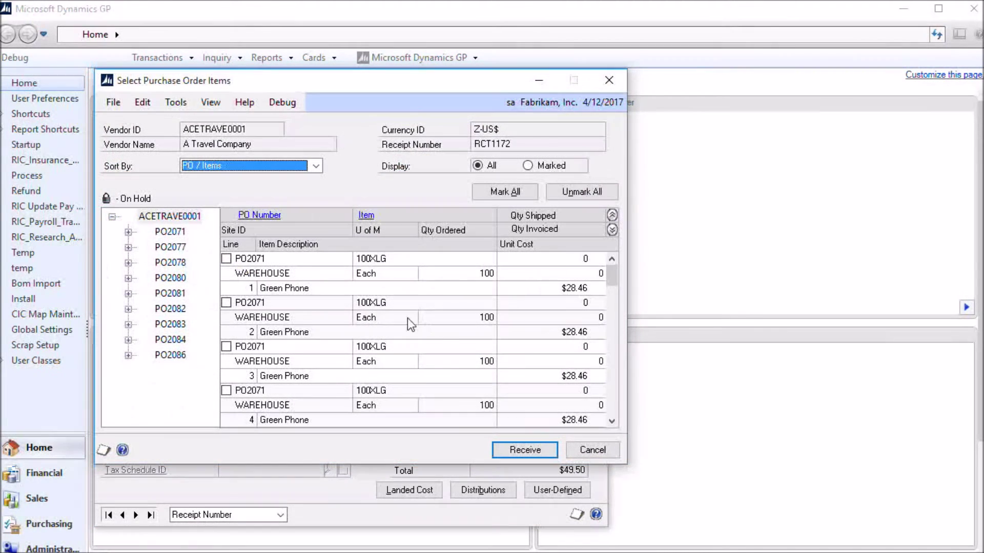
- Dismiss the Select Purchase Order Items window without receiving any extra PO2086 items
left_click(170, 356)
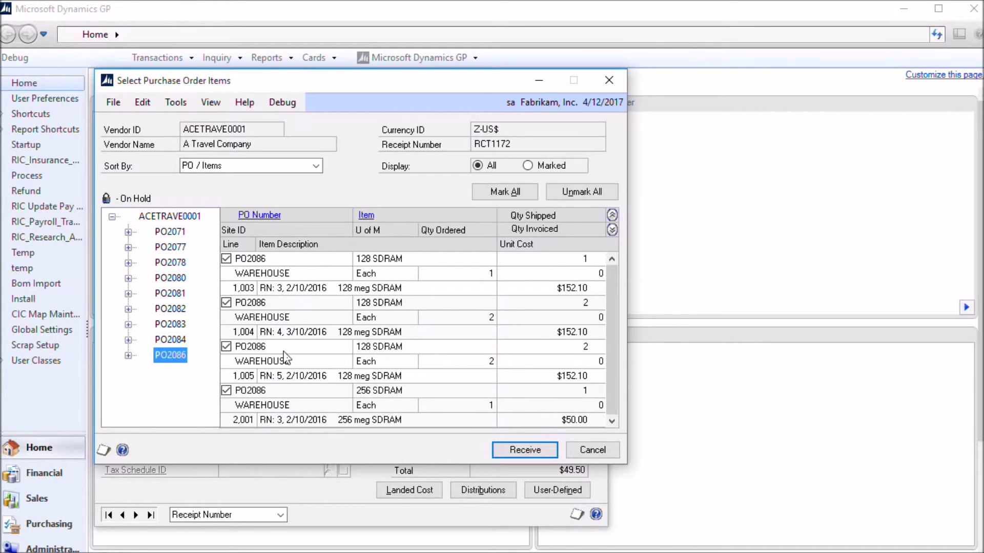
left_click(616, 84)
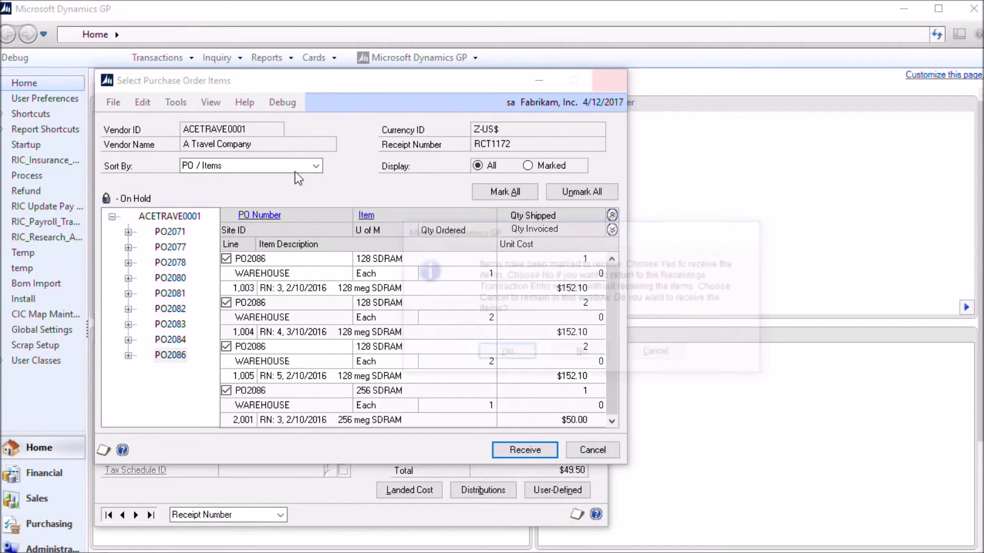
left_click(588, 357)
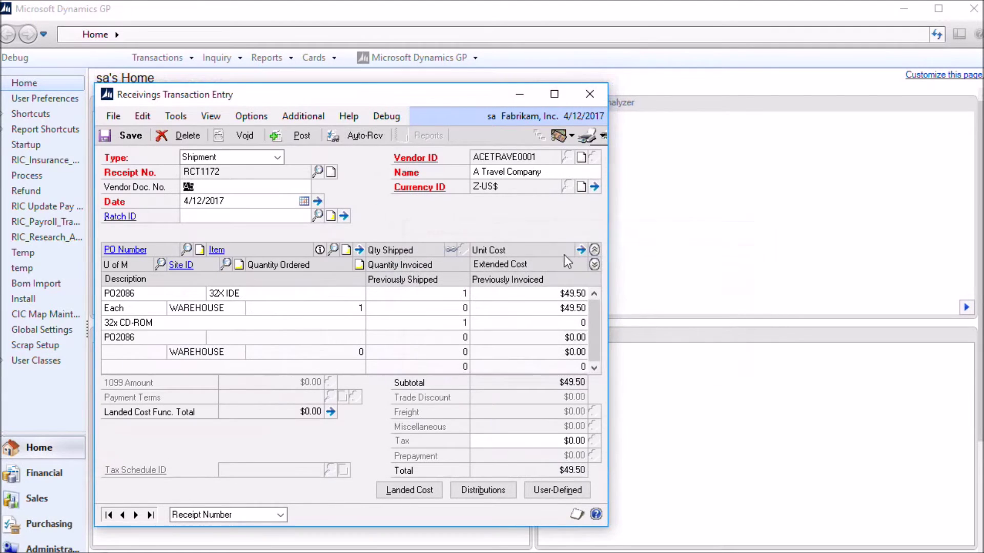
- Post receipt RCT1172, close the receivings window, and cancel every posting journal report
left_click(296, 137)
left_click(590, 93)
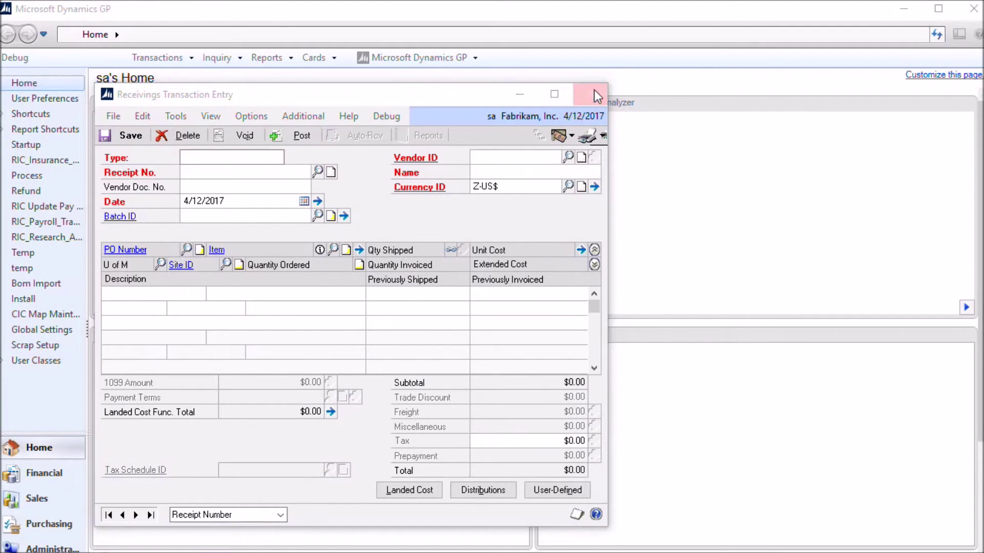
left_click(711, 429)
left_click(711, 429)
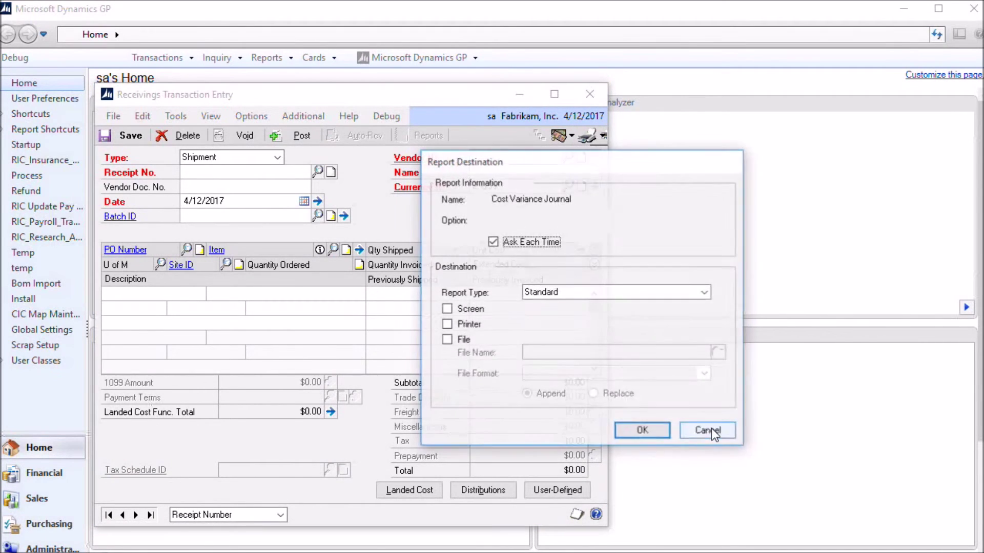
left_click(711, 429)
left_click(711, 429)
left_click(711, 431)
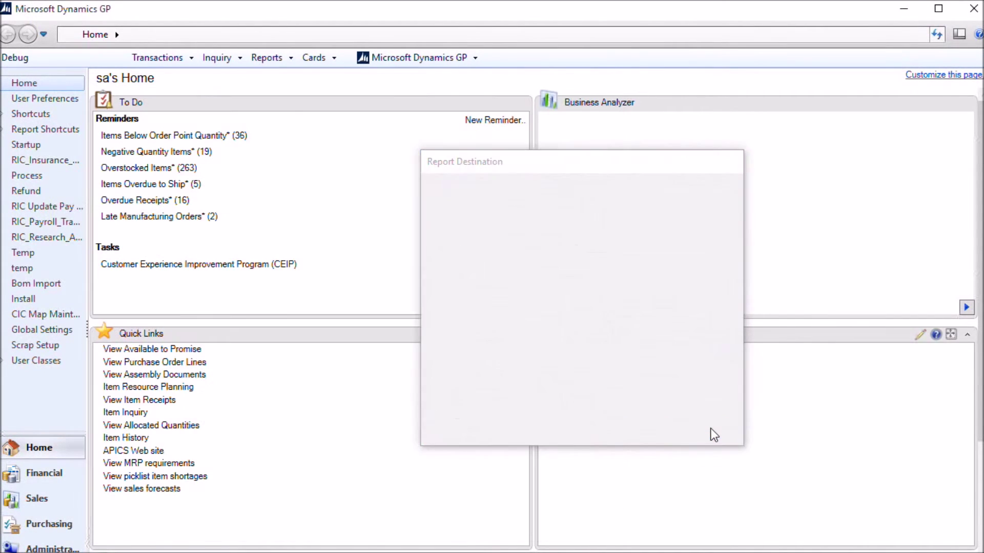
- Browse Blanket PO Entry back to PO2086 and open its Blanket Release view
left_click(157, 58)
mouse_move(214, 112)
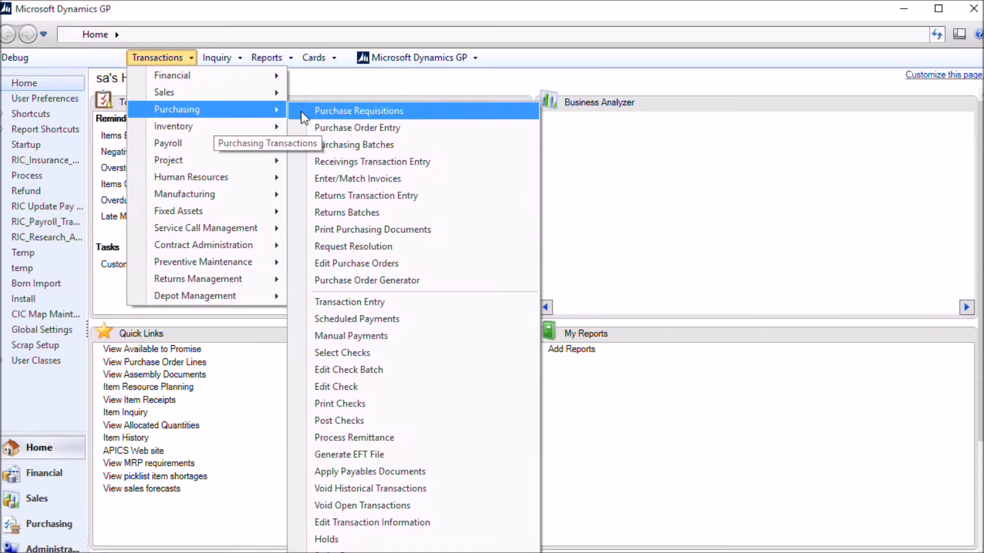
left_click(321, 125)
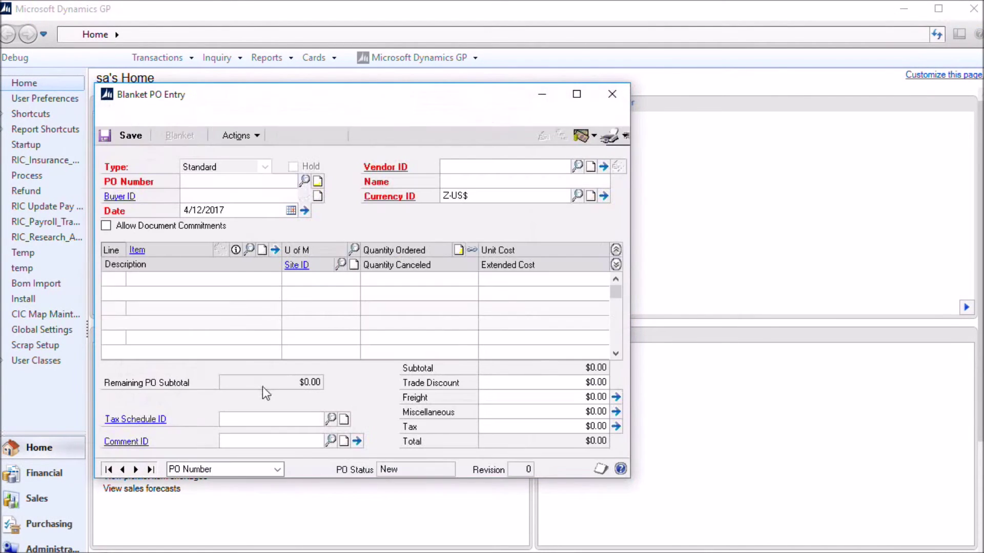
left_click(151, 469)
left_click(123, 470)
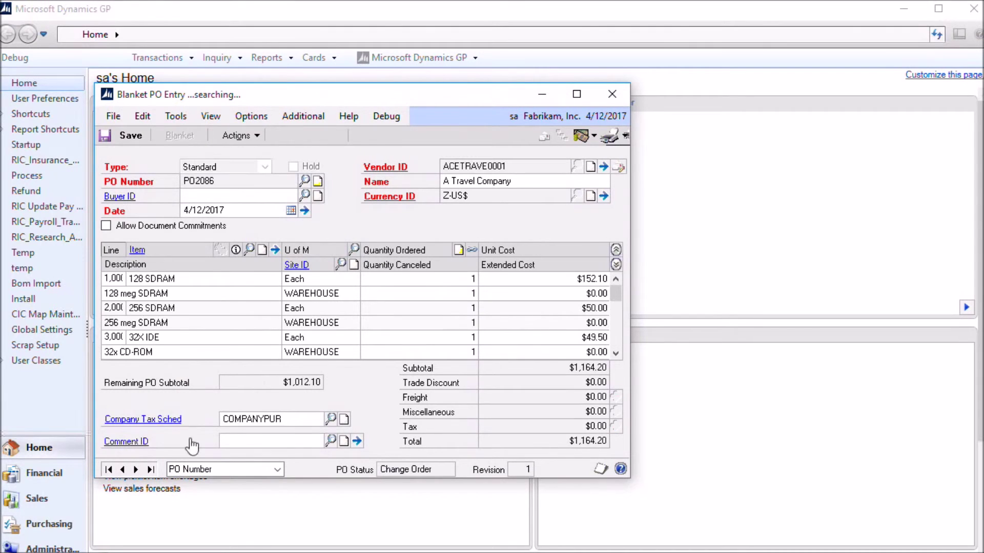
left_click(256, 141)
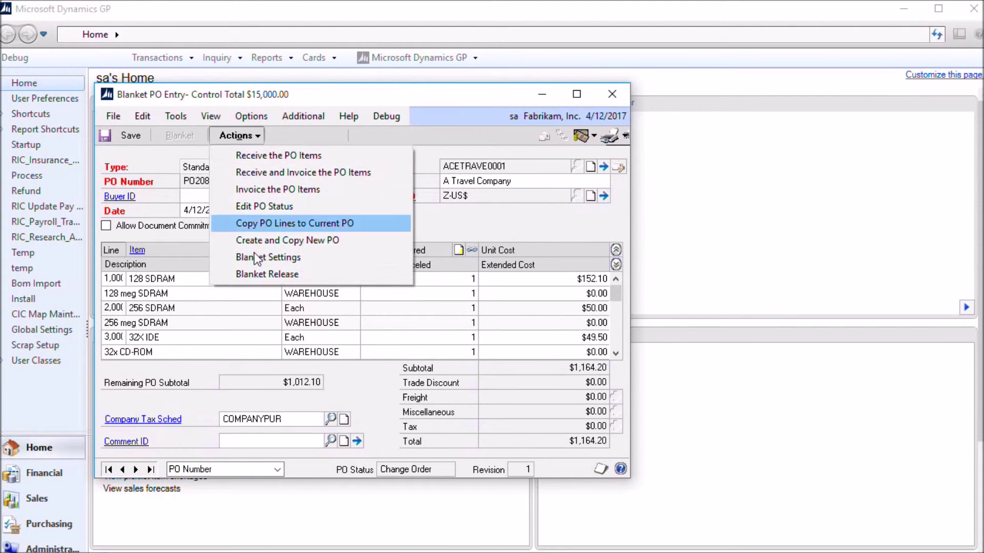
left_click(269, 272)
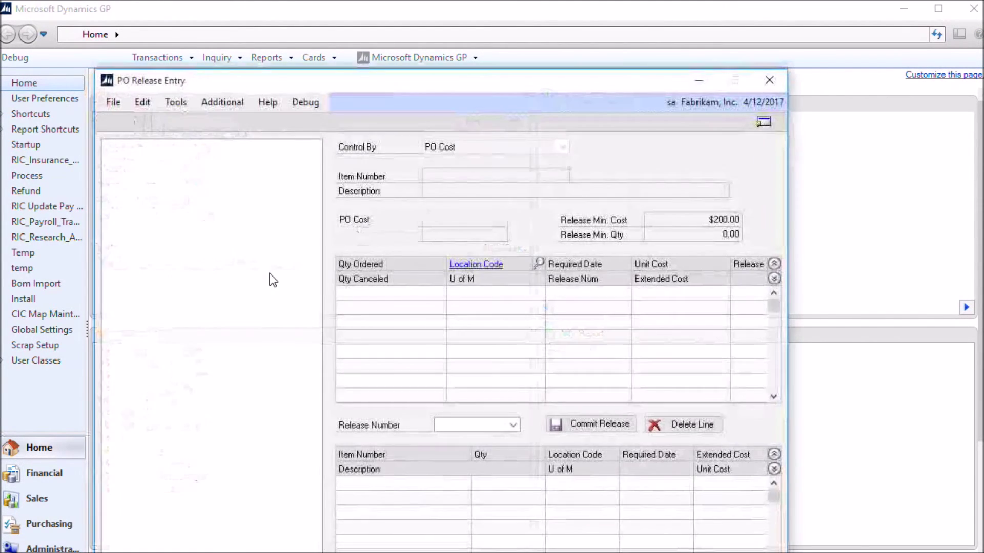
- Expand 32X IDE's release 5 to show receipt RCT1172, then view release number 5's lines
left_click(125, 190)
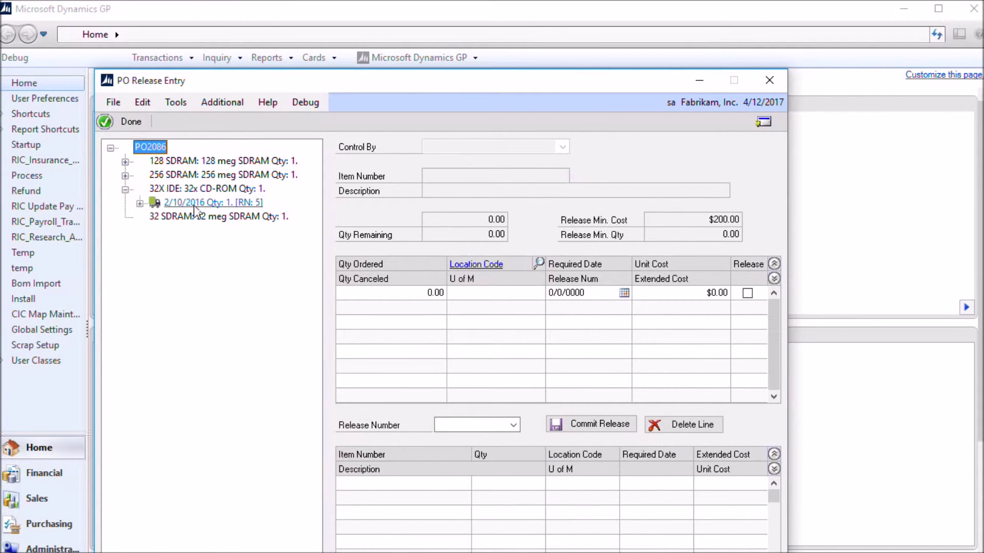
left_click(140, 204)
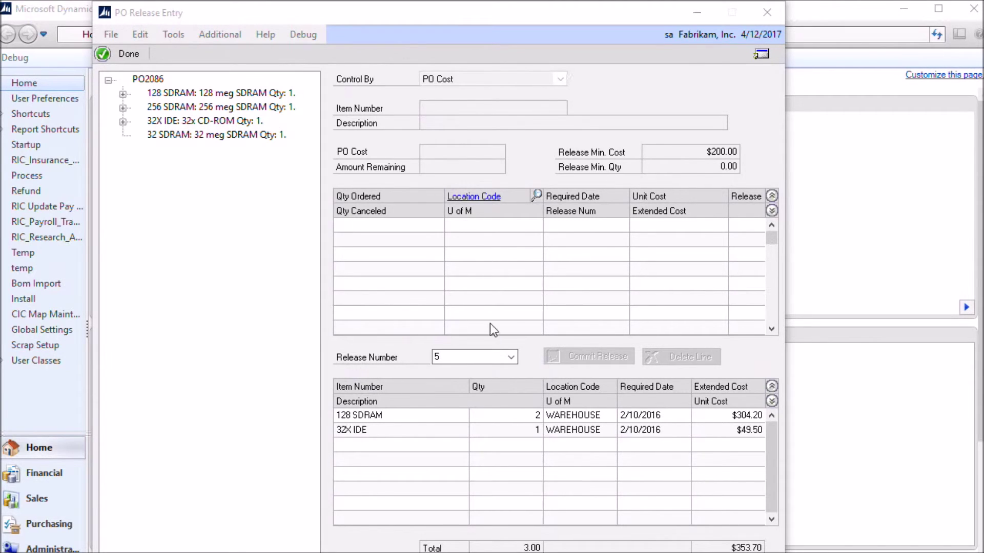
left_click(509, 357)
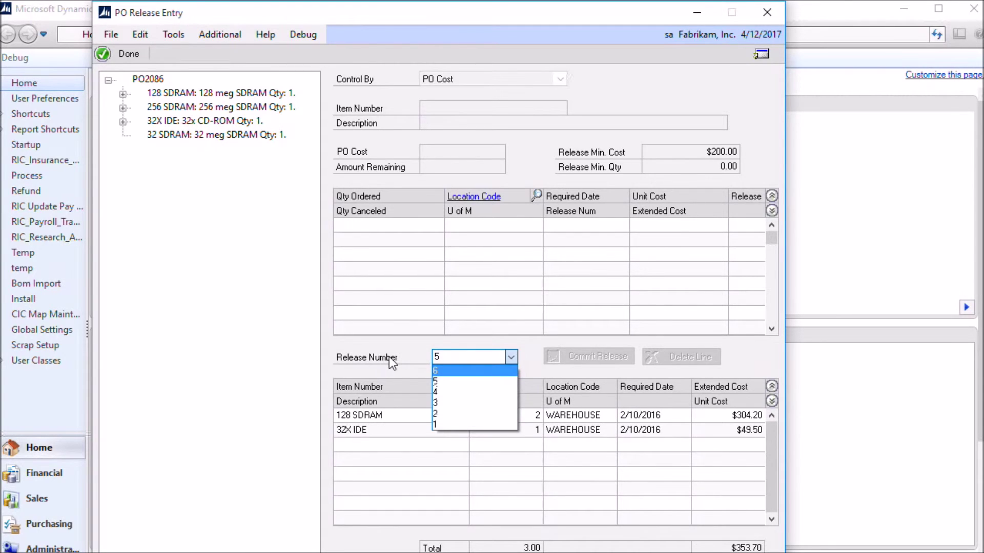
- Compare release 2's single 128 SDRAM line with release 5's 128 SDRAM and 32X IDE lines, then close
left_click(450, 413)
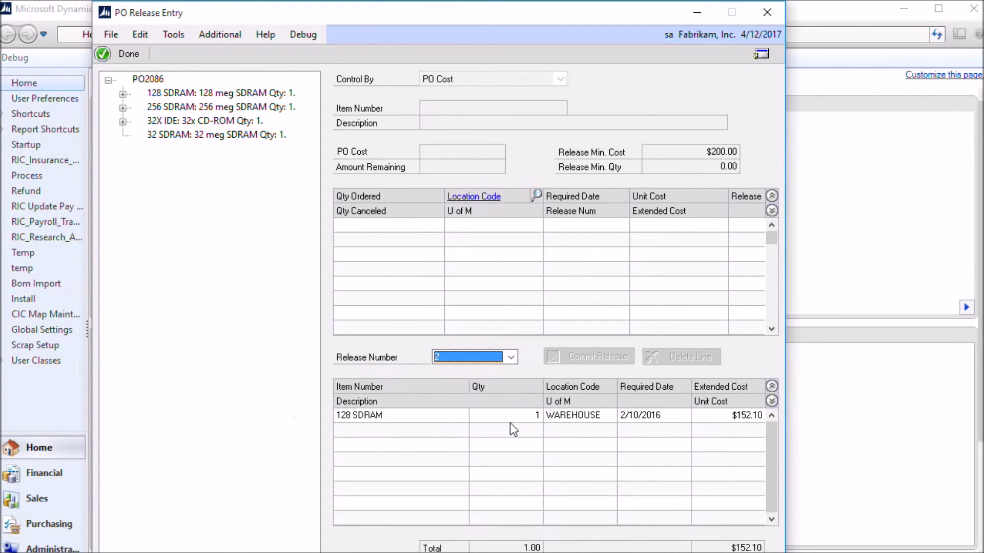
left_click(511, 357)
left_click(497, 383)
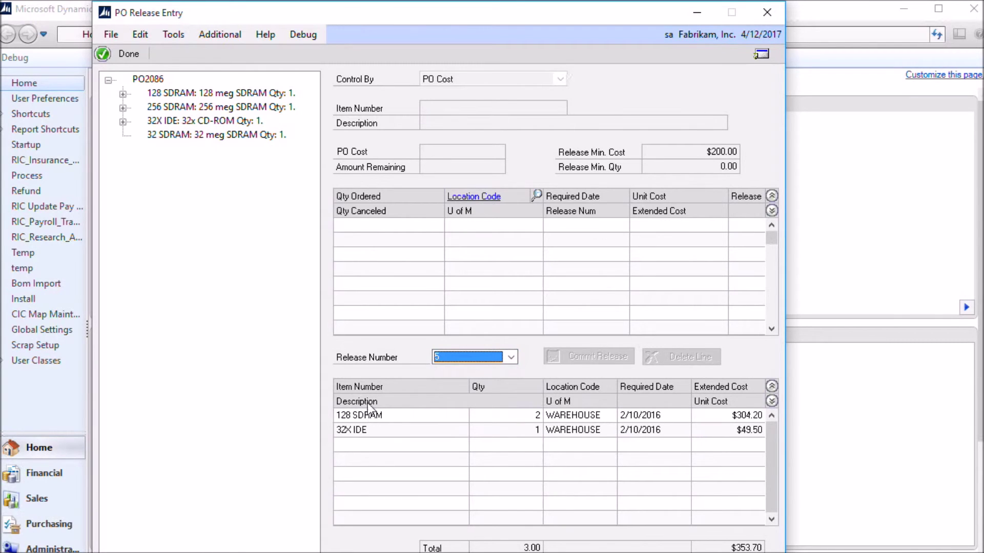
left_click(365, 419)
left_click(405, 435)
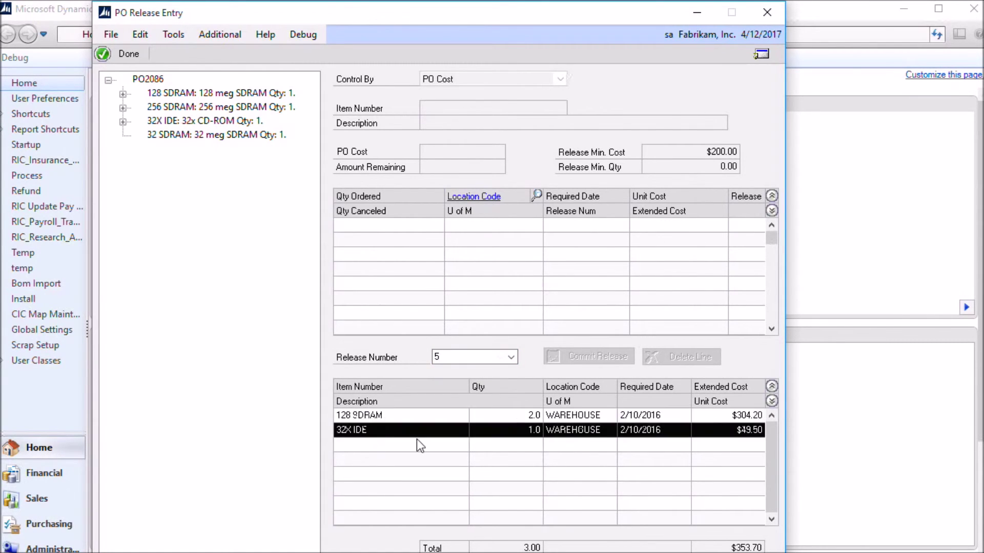
left_click(127, 54)
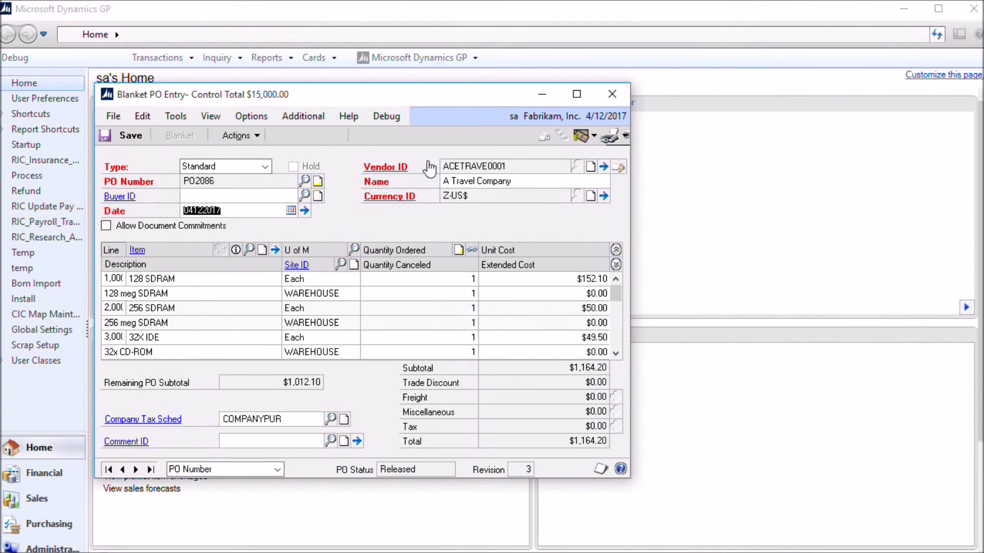
- Print release 5 of PO2086 as a purchase order to the chosen report destination
left_click(613, 136)
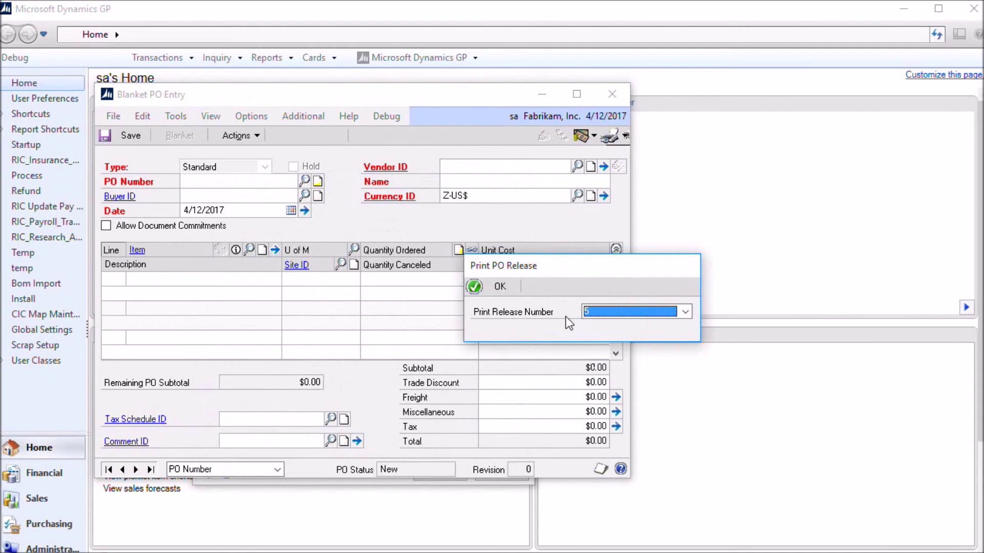
left_click(685, 312)
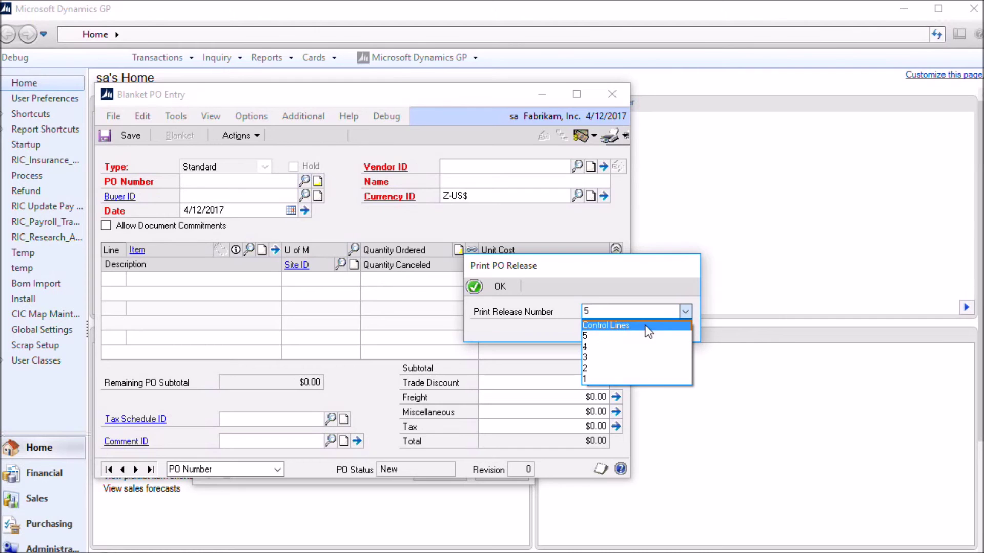
left_click(661, 326)
left_click(509, 292)
left_click(440, 470)
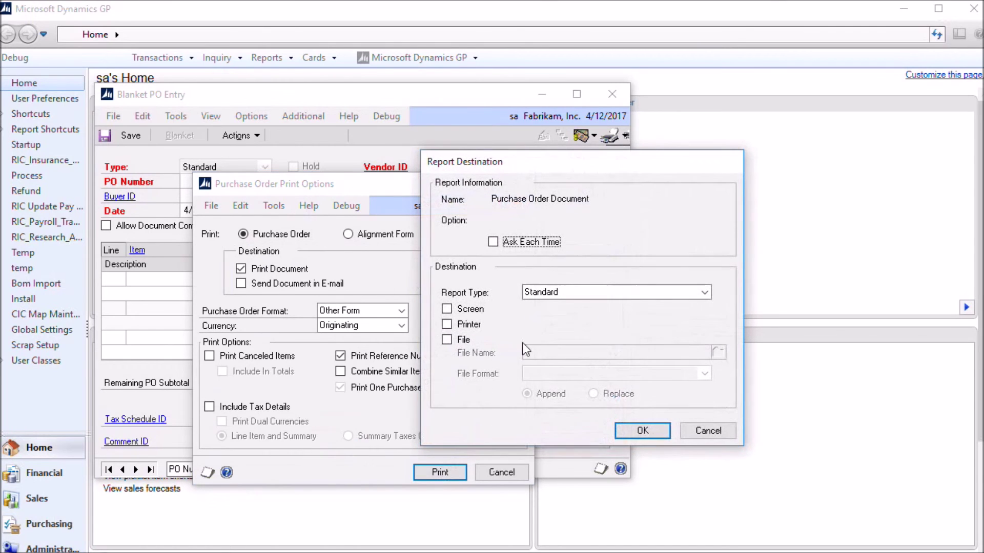
left_click(648, 428)
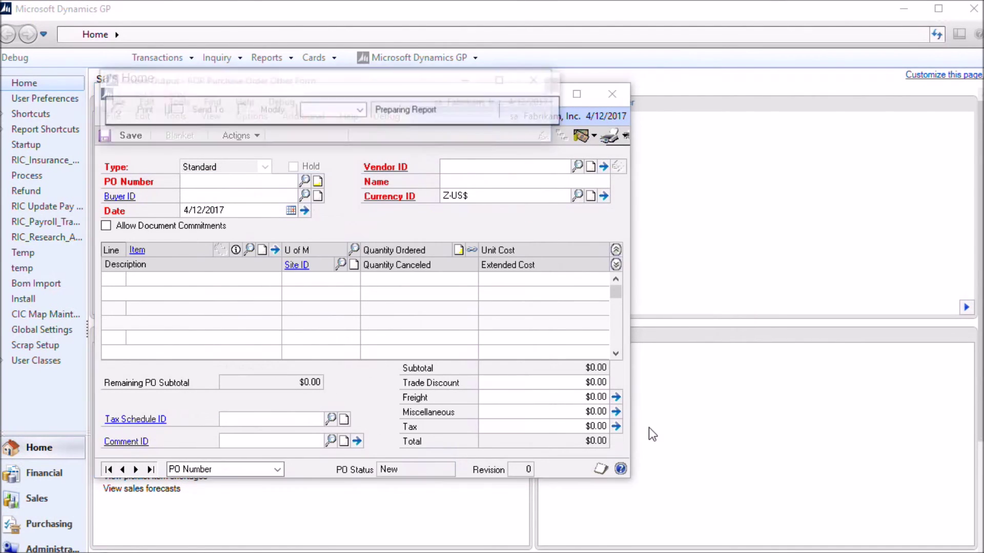
- Move the Screen Output window up and widen it to reveal the 128 SDRAM and 32X IDE prices
left_click_drag(425, 83, 422, 18)
left_click_drag(601, 265, 733, 266)
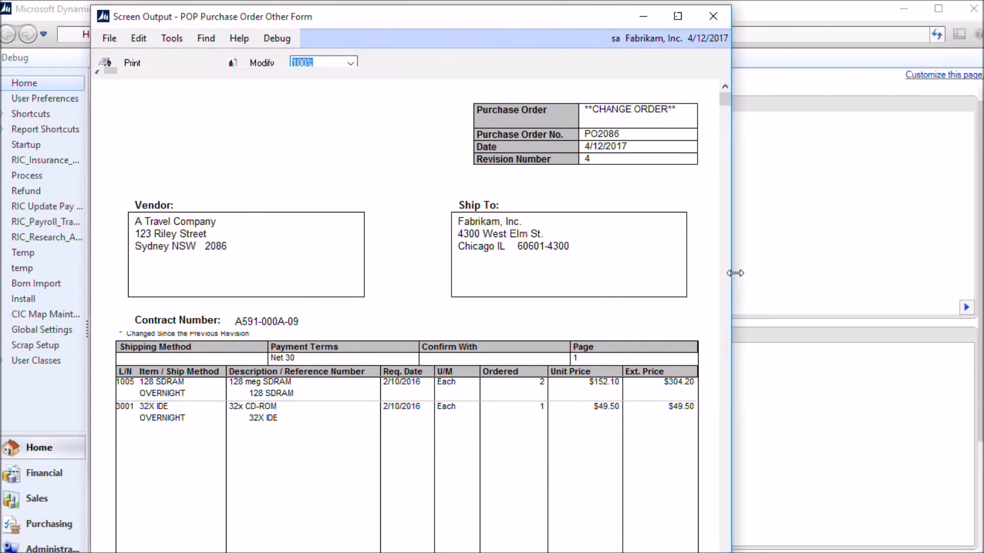